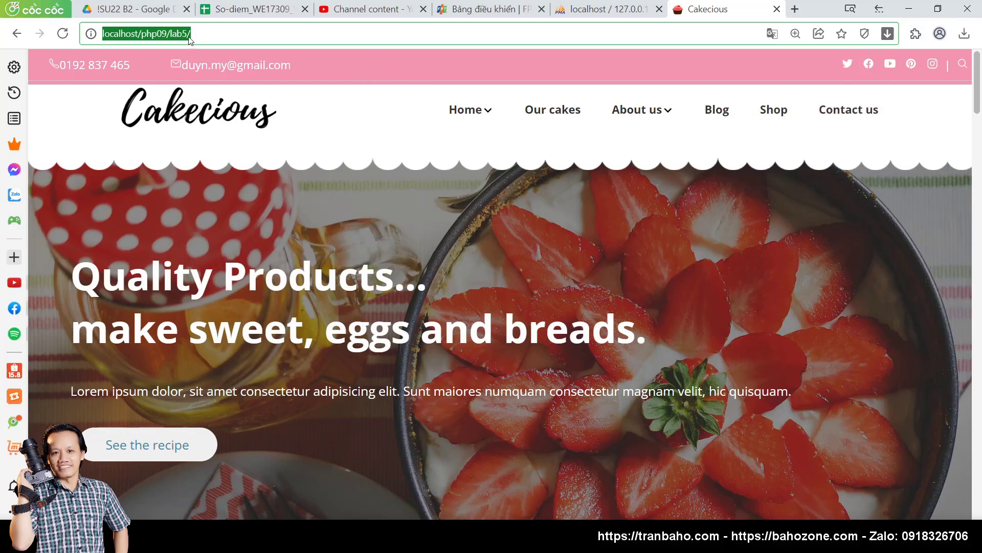
Step: Load localhost/php09/lab7/ in Cốc Cốc and open its admin/ folder
{"action": "left_click", "coordinate": [218, 37]}
{"action": "key", "text": "Left"}
{"action": "key", "text": "BackSpace"}
{"action": "type", "text": "7"}
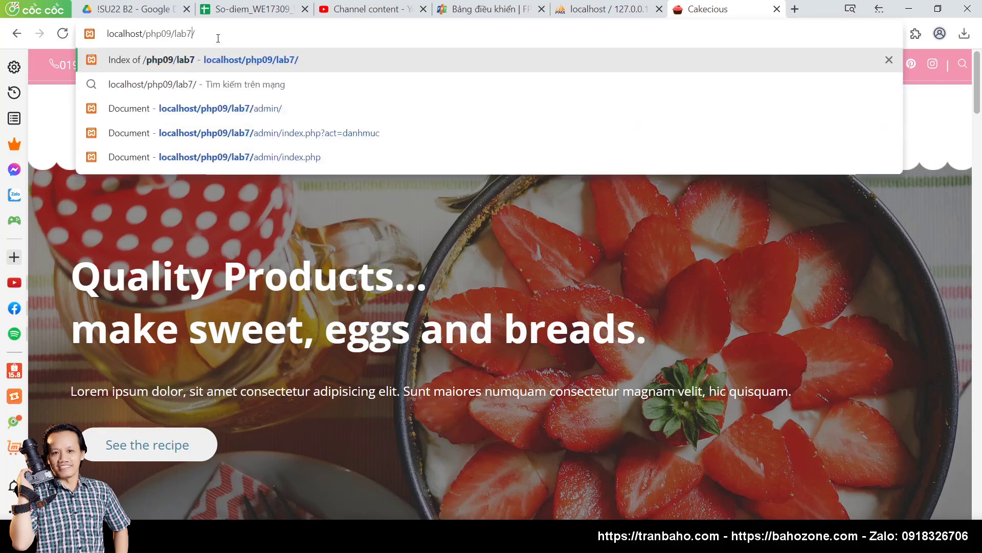
{"action": "key", "text": "Return"}
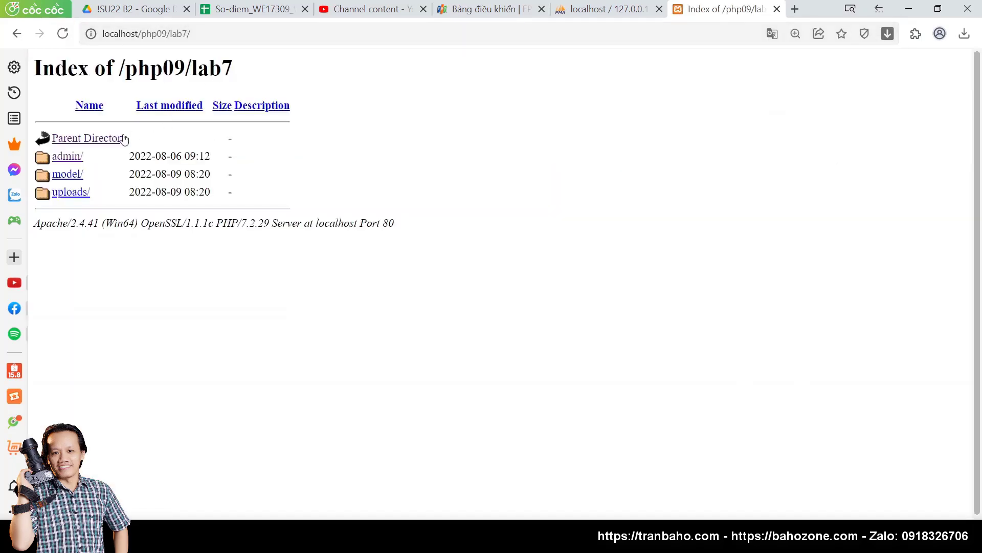
{"action": "left_click", "coordinate": [74, 160]}
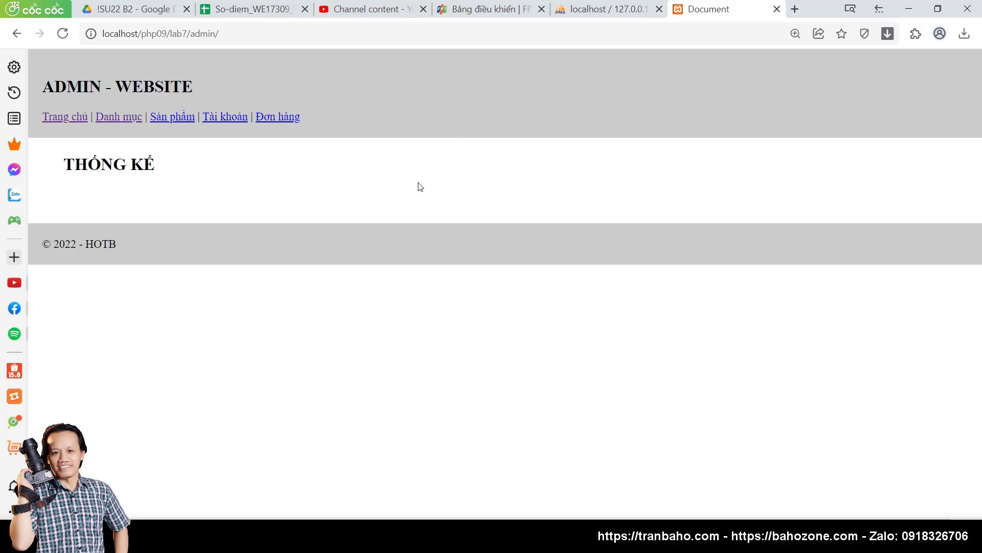
Step: In phpMyAdmin's product09 database, start a new table named tbl_user
{"action": "left_click", "coordinate": [611, 6]}
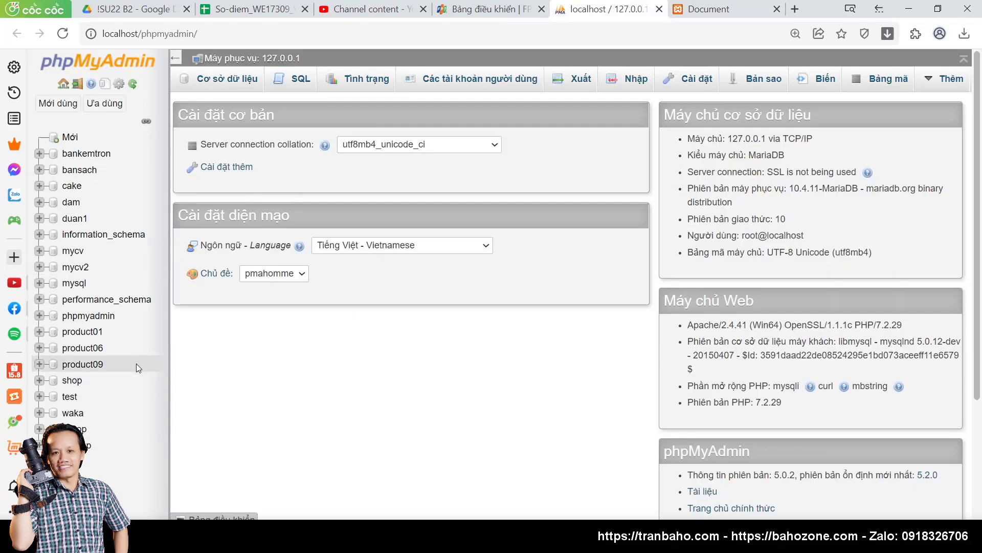
{"action": "left_click", "coordinate": [82, 364]}
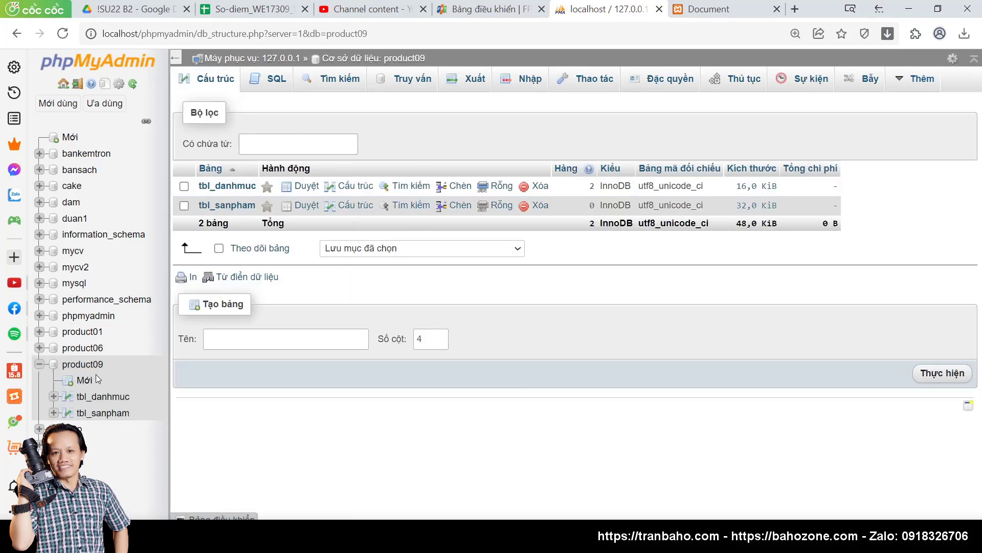
{"action": "left_click", "coordinate": [84, 381]}
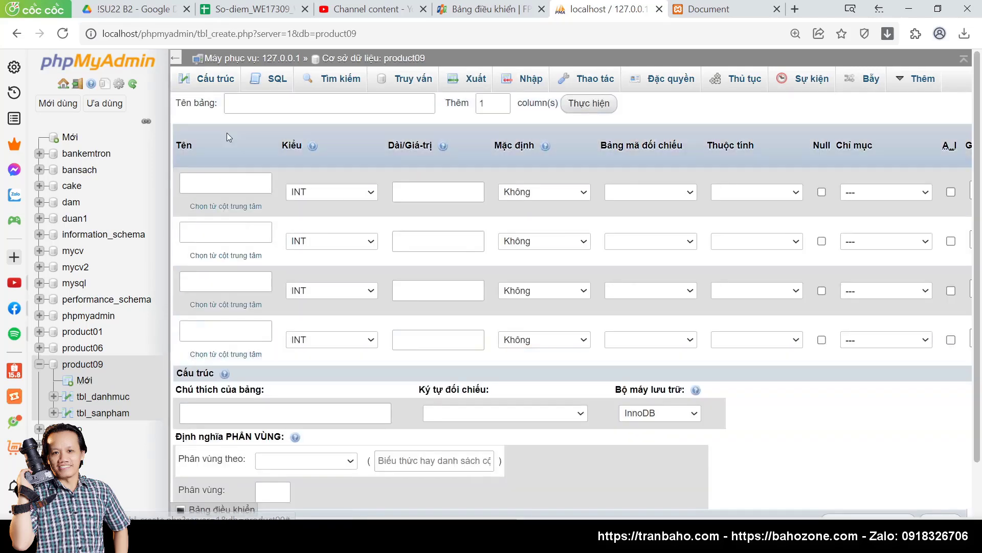
{"action": "left_click", "coordinate": [210, 184]}
{"action": "type", "text": "tb"}
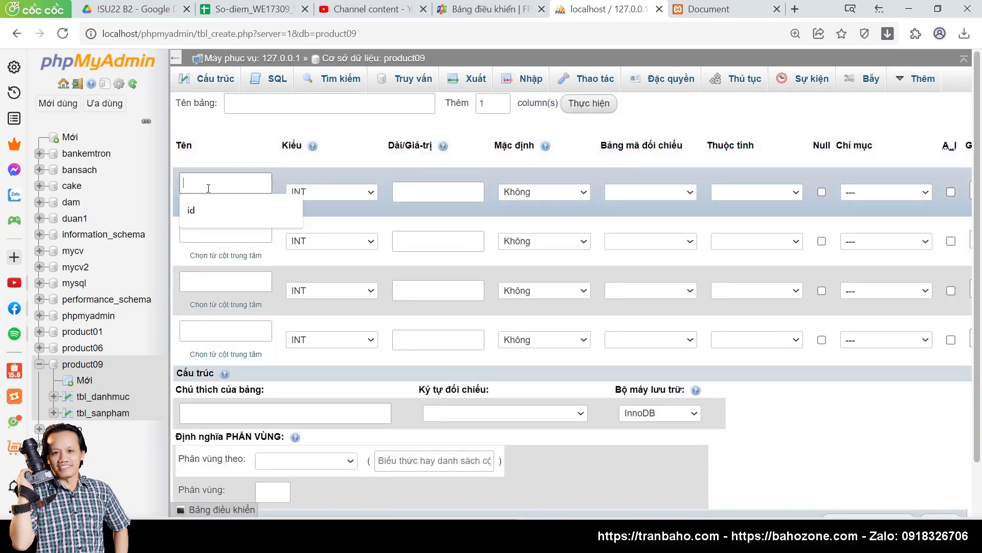
{"action": "type", "text": "l"}
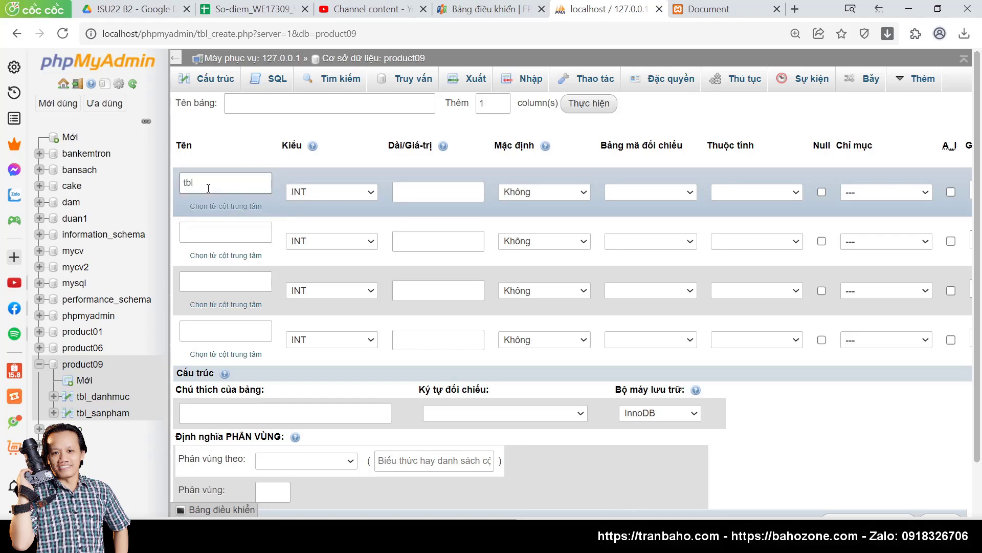
{"action": "left_click", "coordinate": [268, 103]}
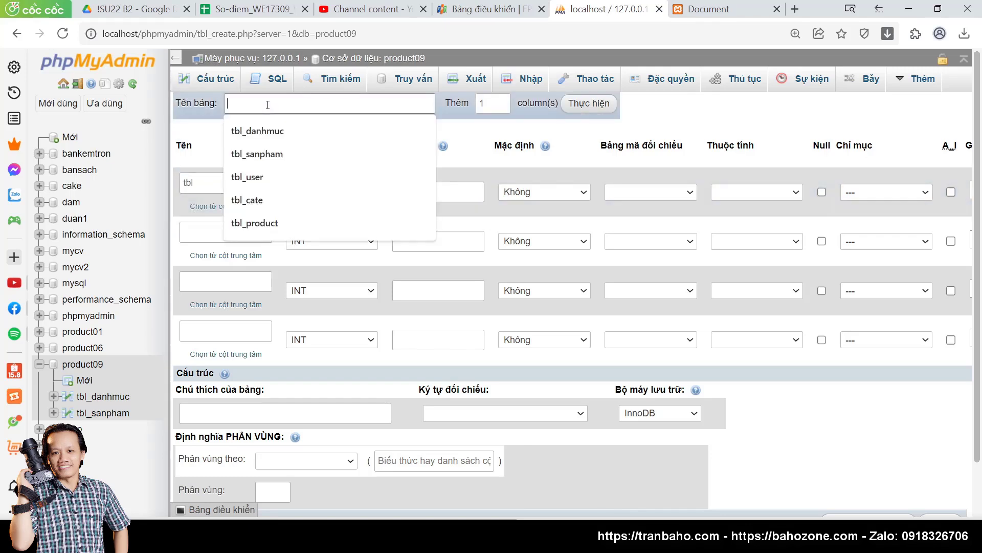
{"action": "type", "text": "tbl_user"}
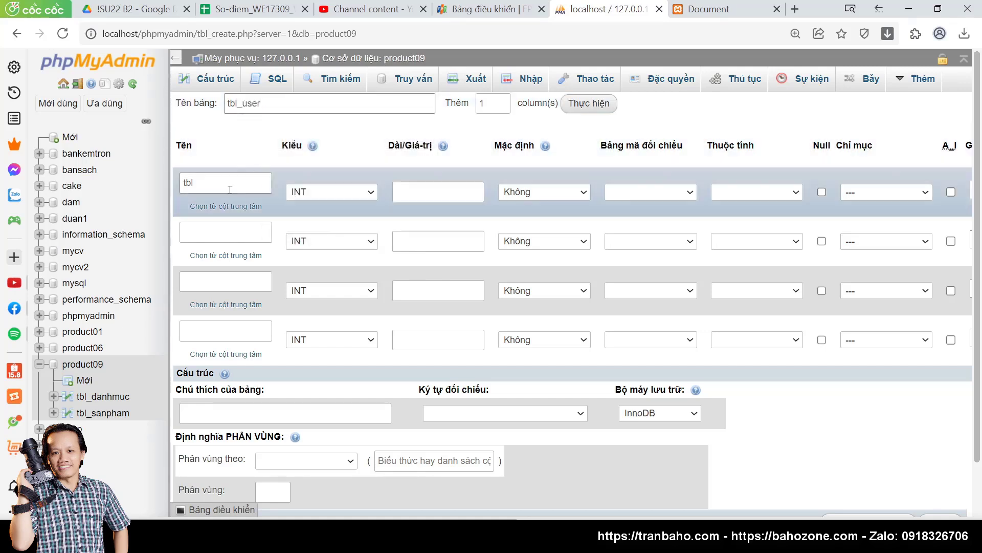
Step: Rename the first column to id and make it an auto-increment PRIMARY key
{"action": "double_click", "coordinate": [230, 187]}
{"action": "type", "text": "id"}
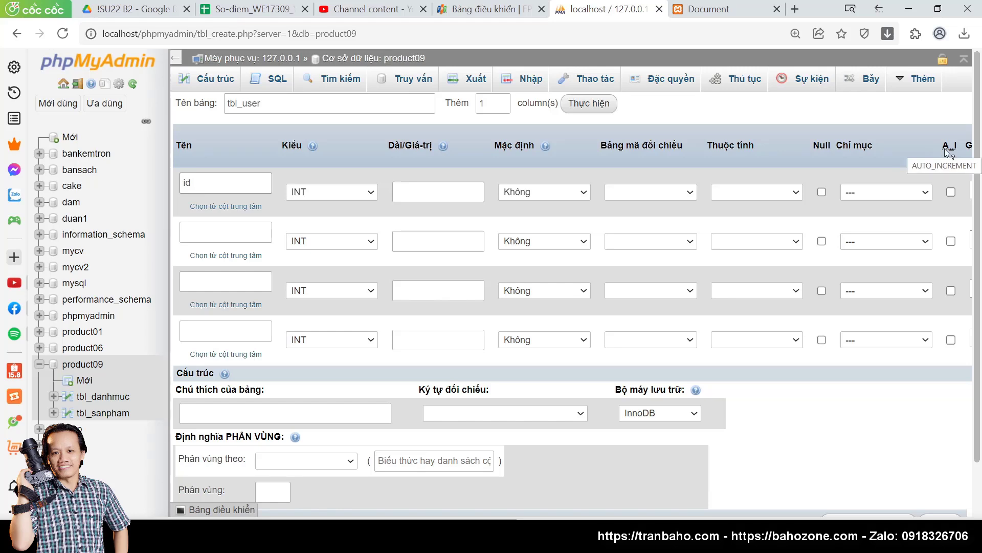
{"action": "left_click", "coordinate": [951, 193]}
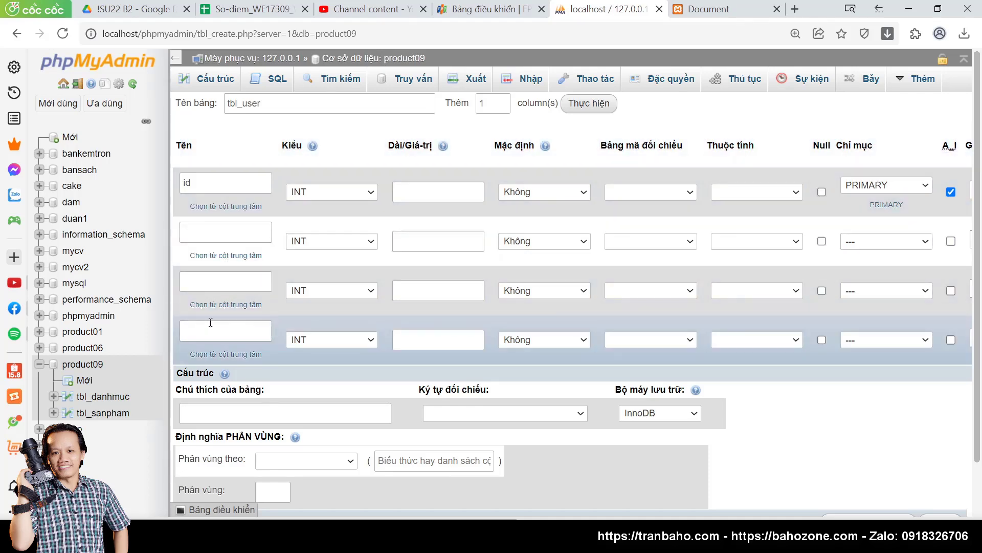
Step: Add a name column as VARCHAR(50) and set the id length to 4
{"action": "left_click", "coordinate": [220, 230]}
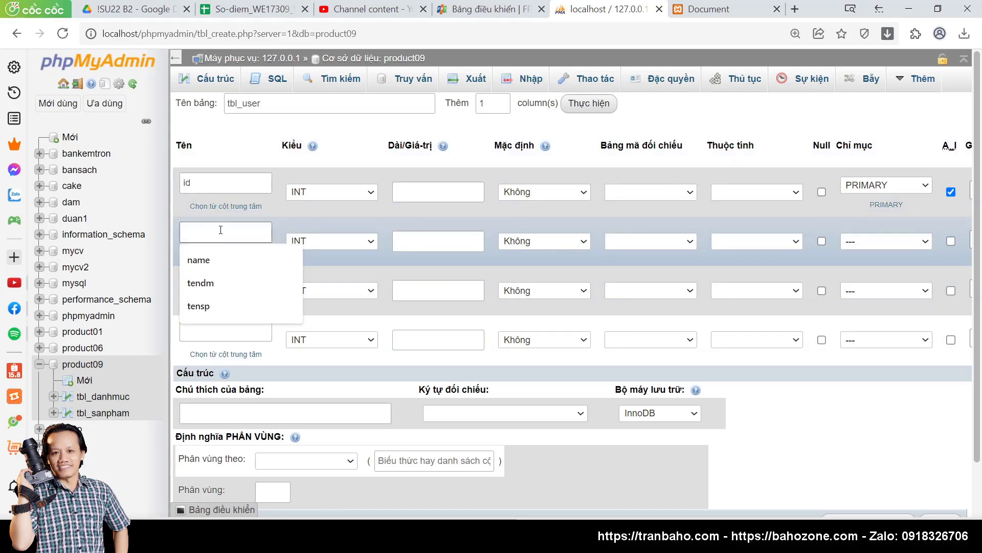
{"action": "type", "text": "name"}
{"action": "left_click", "coordinate": [211, 262]}
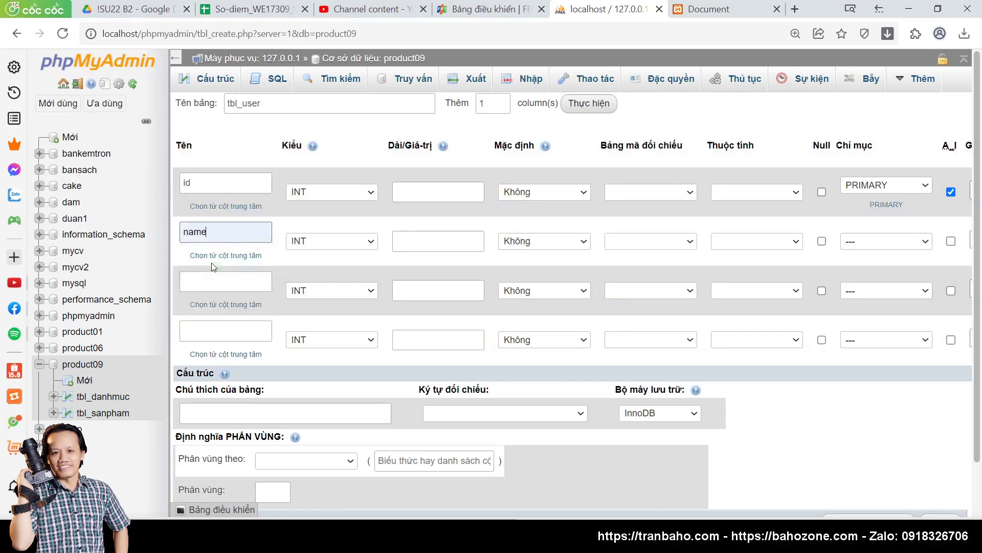
{"action": "left_click", "coordinate": [322, 243]}
{"action": "left_click", "coordinate": [323, 266]}
{"action": "left_click", "coordinate": [422, 194]}
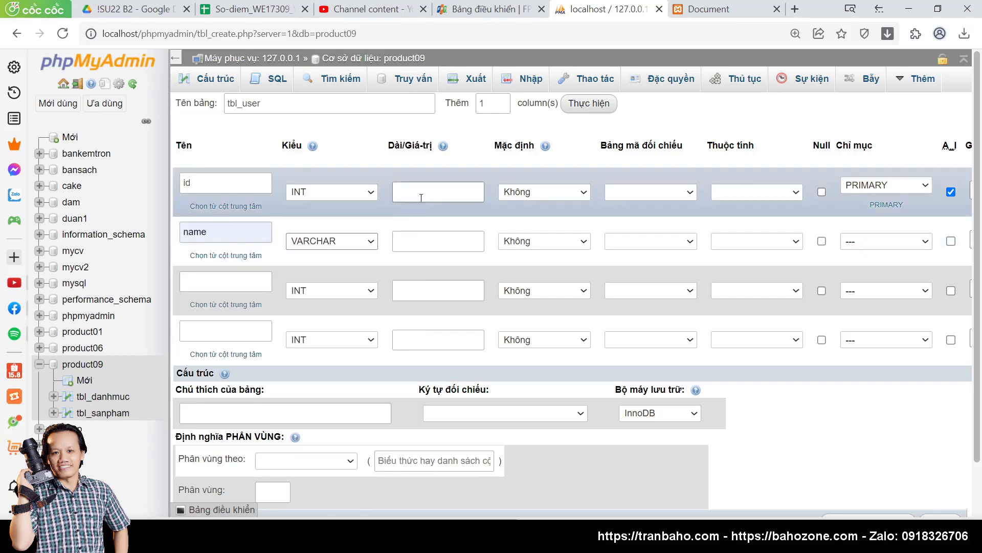
{"action": "left_click", "coordinate": [402, 220]}
{"action": "left_click", "coordinate": [425, 241]}
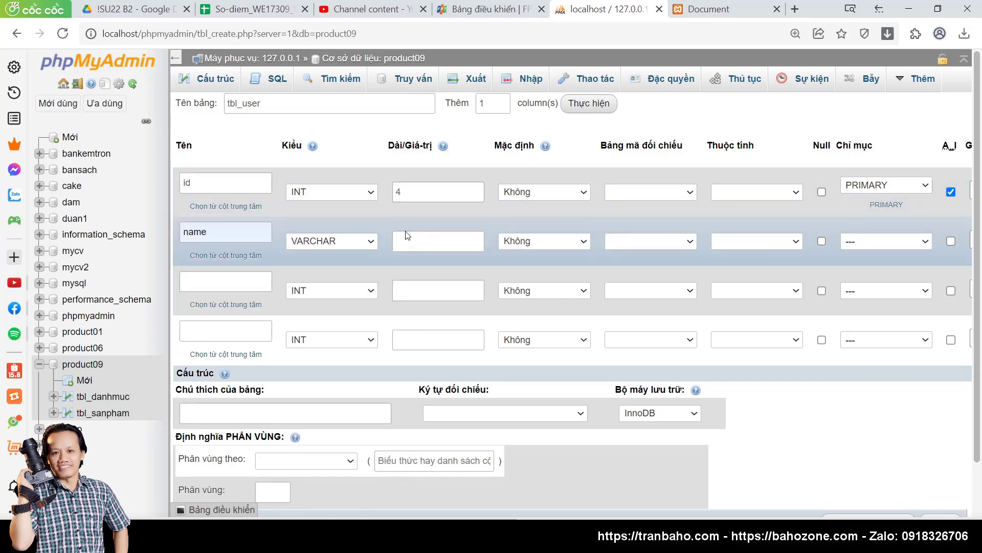
{"action": "type", "text": "50"}
Step: Add an address column as VARCHAR(100)
{"action": "left_click", "coordinate": [208, 285]}
{"action": "type", "text": "address"}
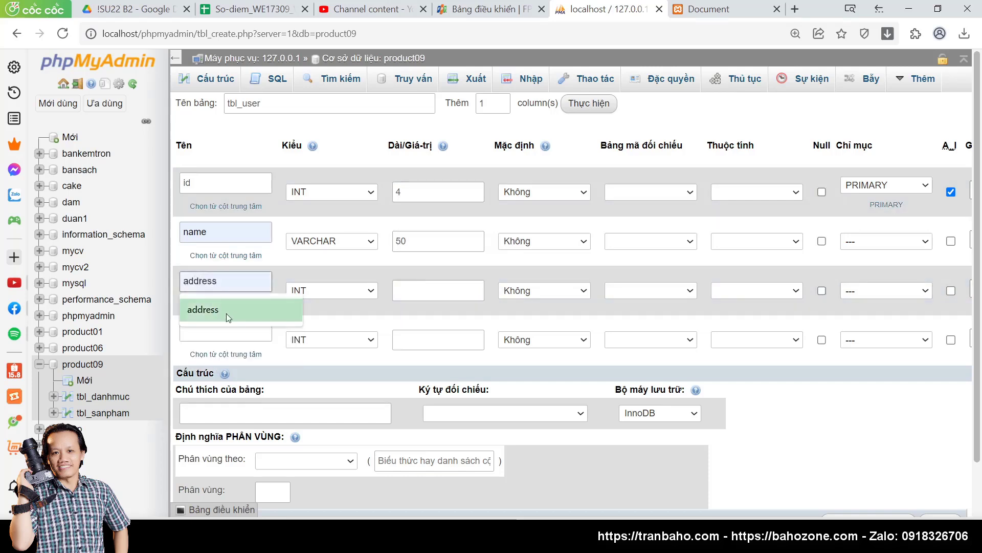
{"action": "left_click", "coordinate": [226, 311]}
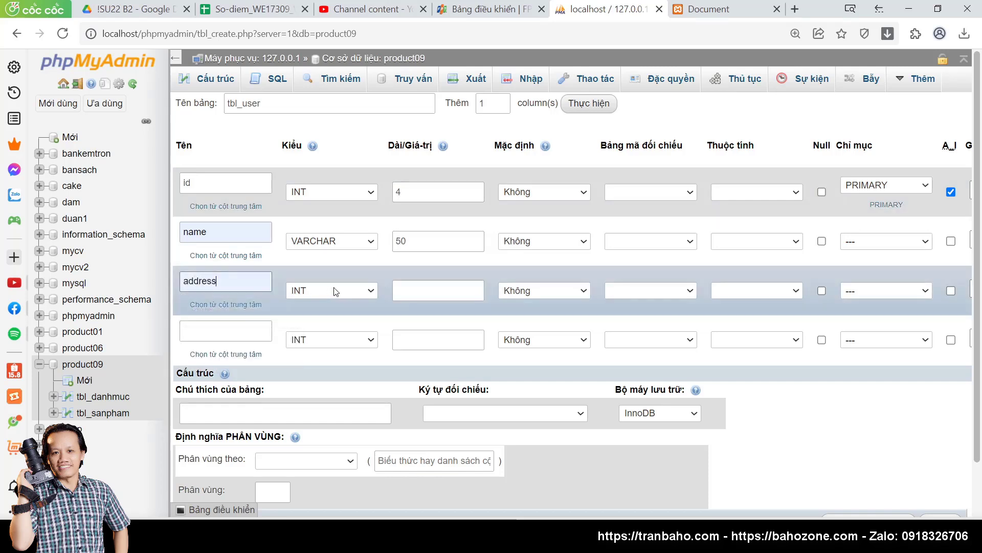
{"action": "left_click", "coordinate": [333, 290]}
{"action": "scroll", "coordinate": [334, 64], "scroll_direction": "down", "scroll_amount": 1}
{"action": "left_click", "coordinate": [332, 60]}
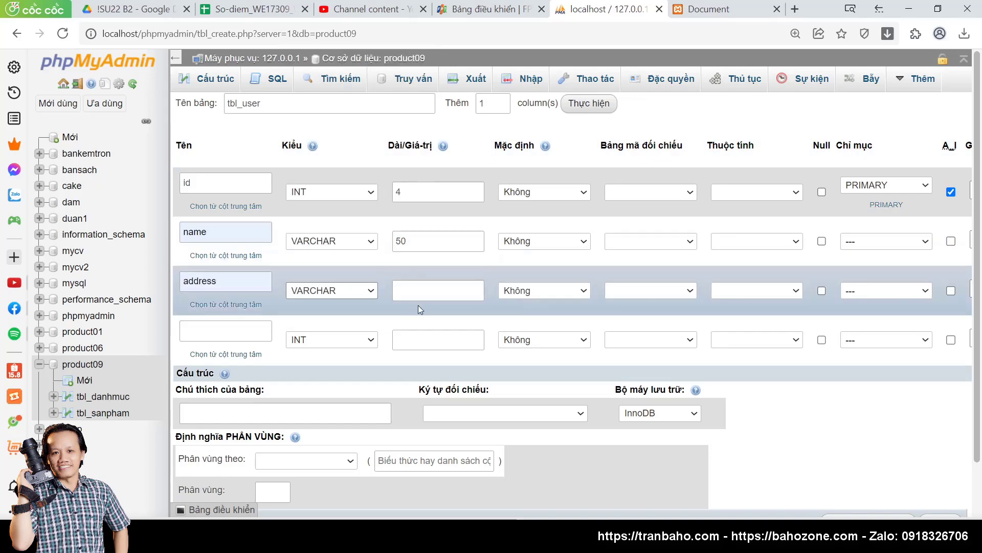
{"action": "left_click", "coordinate": [422, 295]}
{"action": "type", "text": "100"}
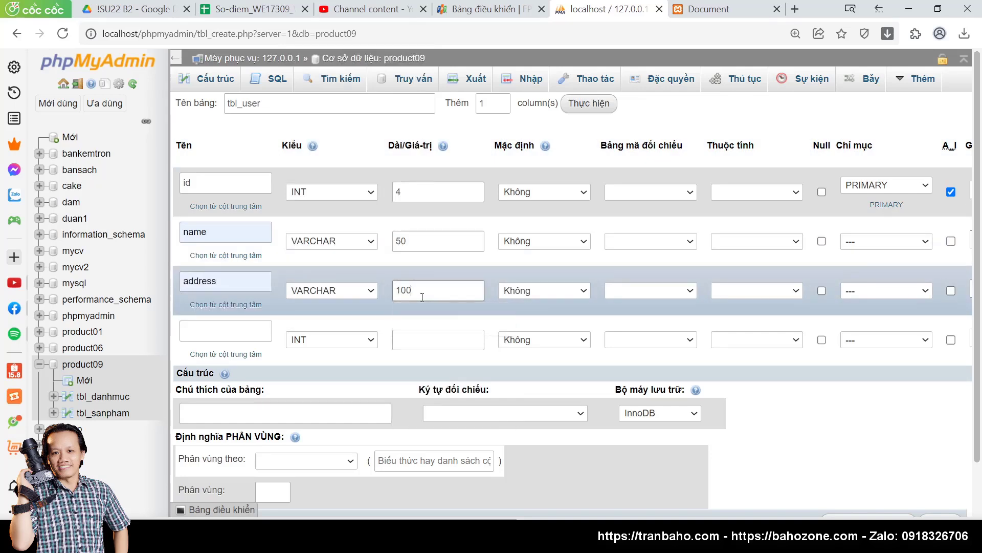
Step: Add an email column as VARCHAR(50) and select the extra-column count
{"action": "left_click", "coordinate": [213, 335]}
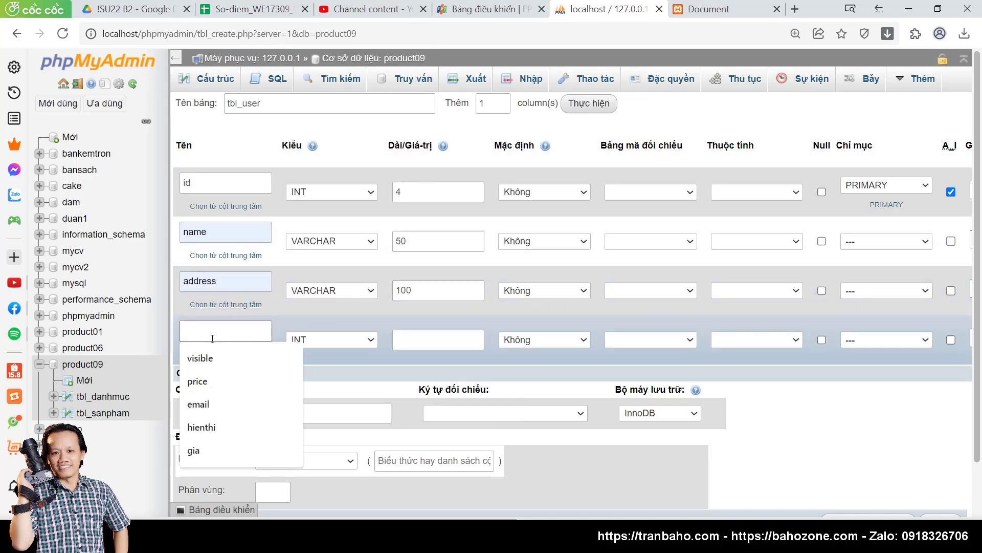
{"action": "type", "text": "email"}
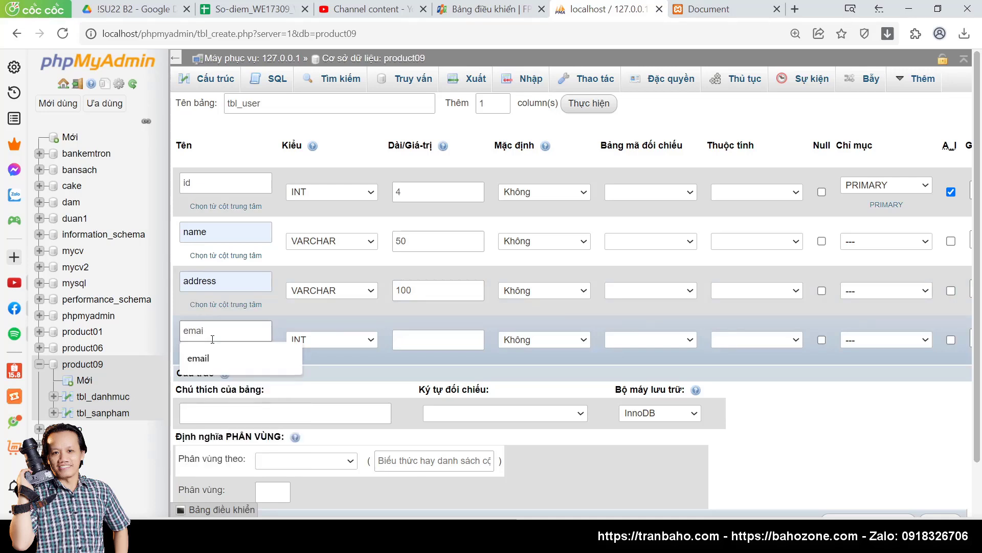
{"action": "left_click", "coordinate": [213, 355]}
{"action": "left_click", "coordinate": [340, 340]}
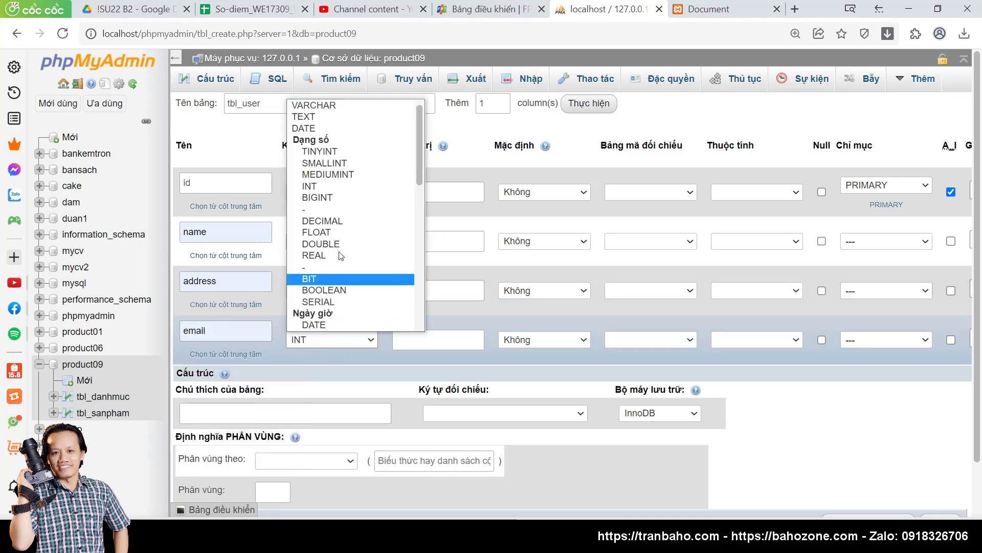
{"action": "left_click", "coordinate": [347, 111]}
{"action": "left_click", "coordinate": [413, 340]}
{"action": "type", "text": "50"}
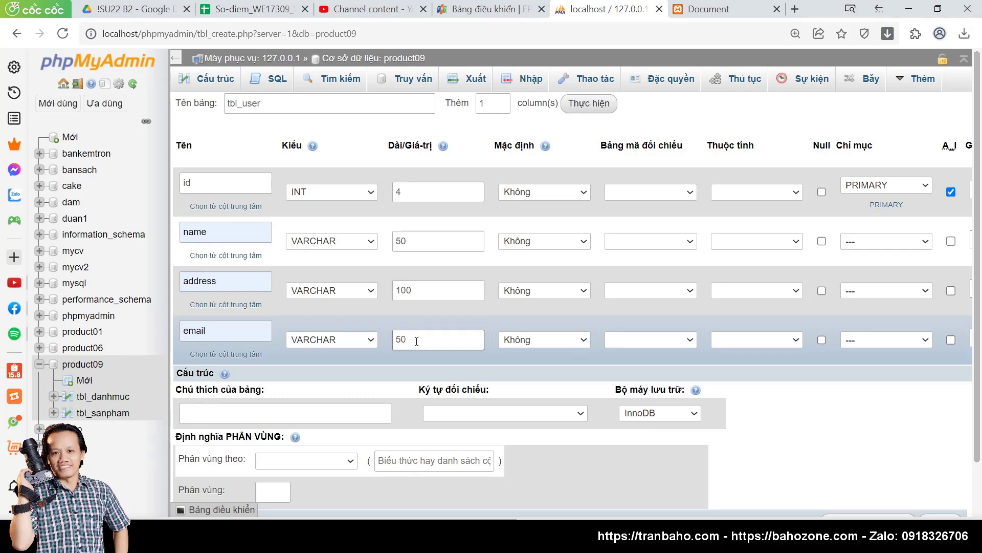
{"action": "double_click", "coordinate": [495, 103]}
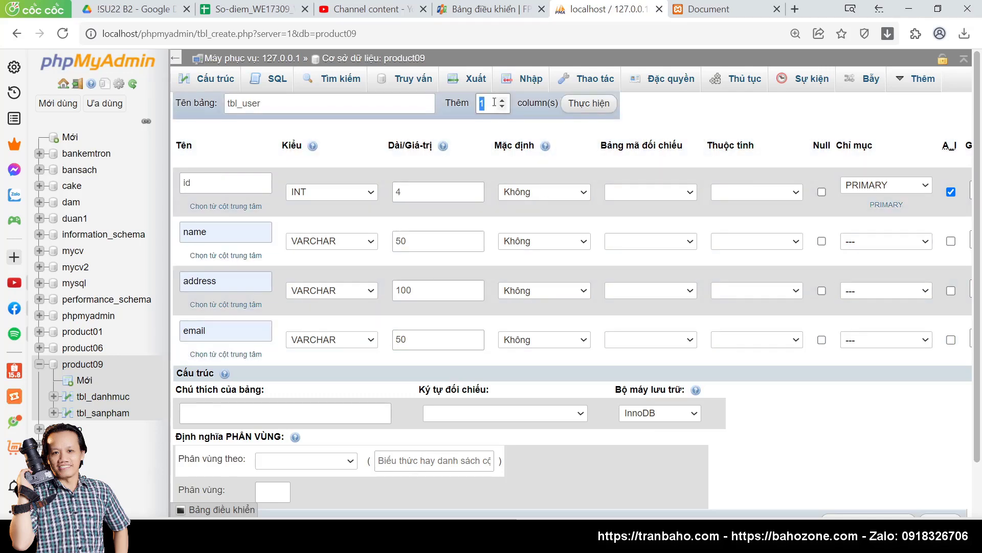
Step: Add three more column rows and define user as VARCHAR(20)
{"action": "type", "text": "3"}
{"action": "left_click", "coordinate": [599, 108]}
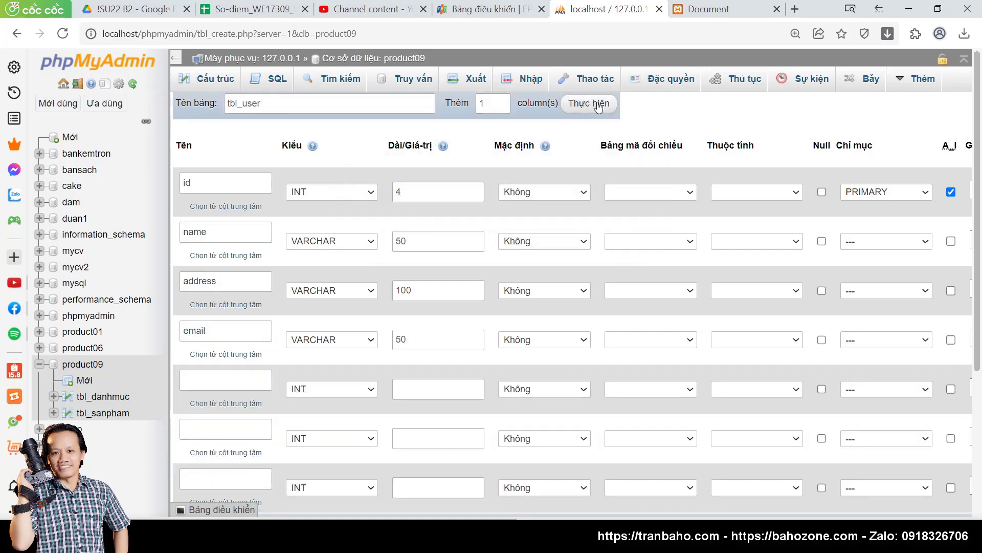
{"action": "scroll", "coordinate": [361, 299], "scroll_direction": "down", "scroll_amount": 4}
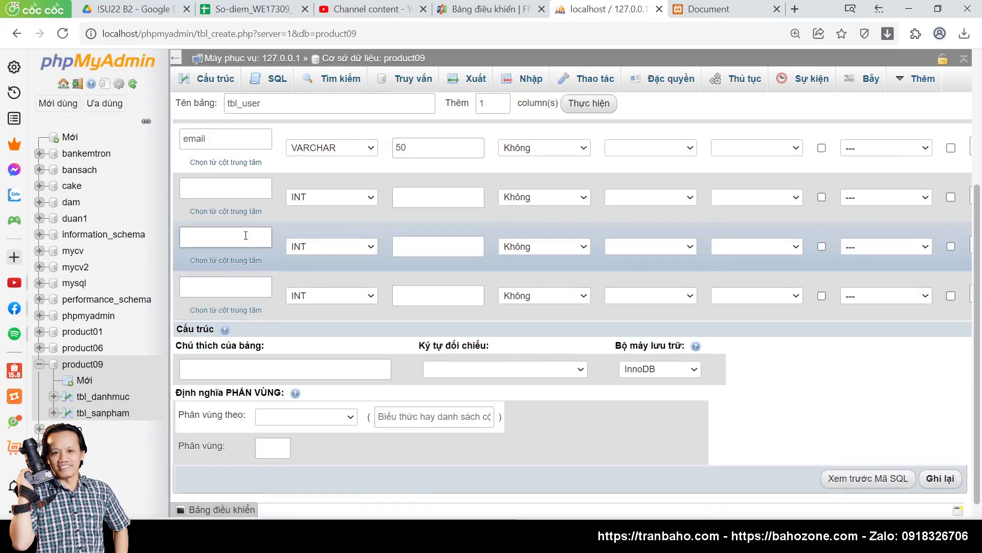
{"action": "scroll", "coordinate": [245, 236], "scroll_direction": "up", "scroll_amount": 2}
{"action": "left_click", "coordinate": [226, 318]}
{"action": "type", "text": "user"}
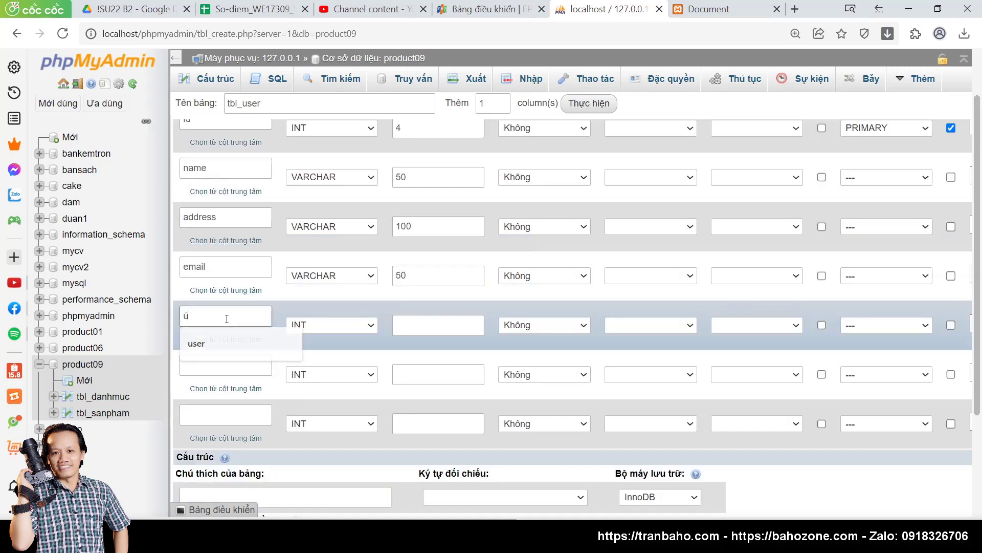
{"action": "left_click", "coordinate": [318, 328]}
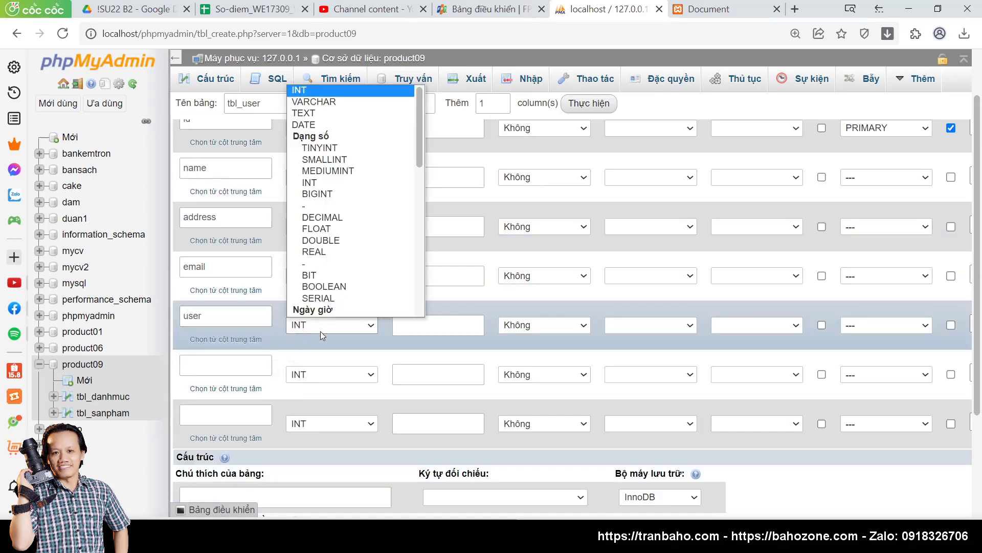
{"action": "left_click", "coordinate": [344, 100]}
{"action": "left_click", "coordinate": [418, 327]}
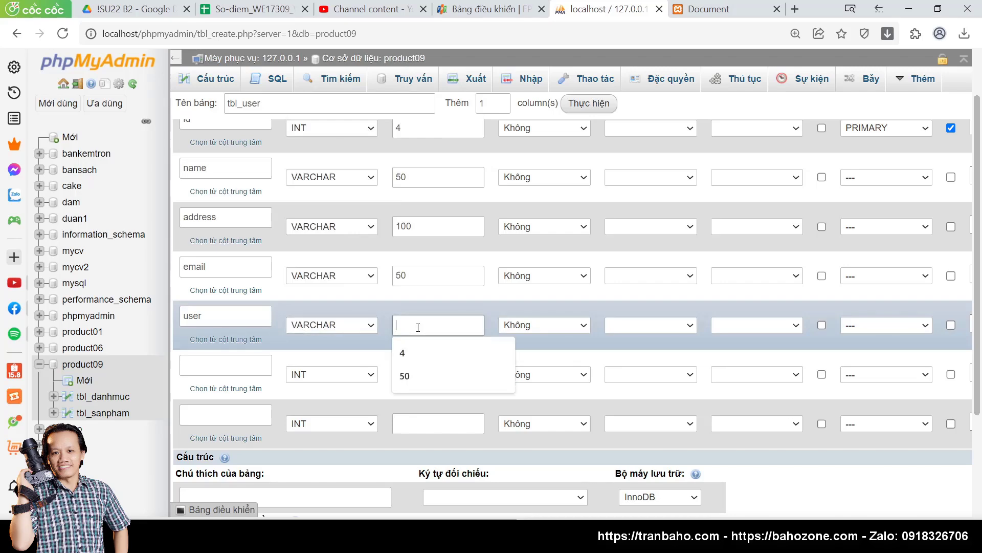
{"action": "type", "text": "20"}
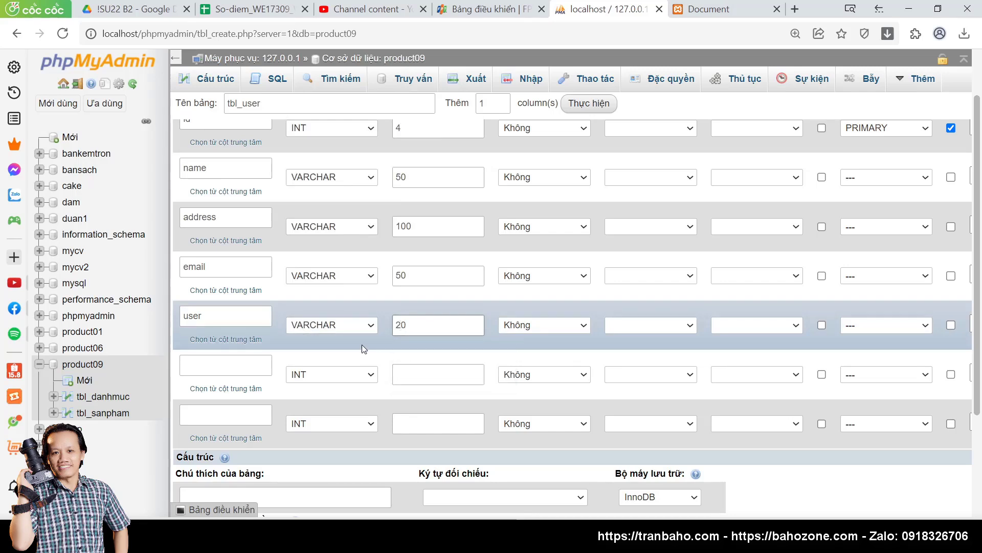
Step: Define pass as VARCHAR(20) and name the last new column role
{"action": "left_click", "coordinate": [225, 366]}
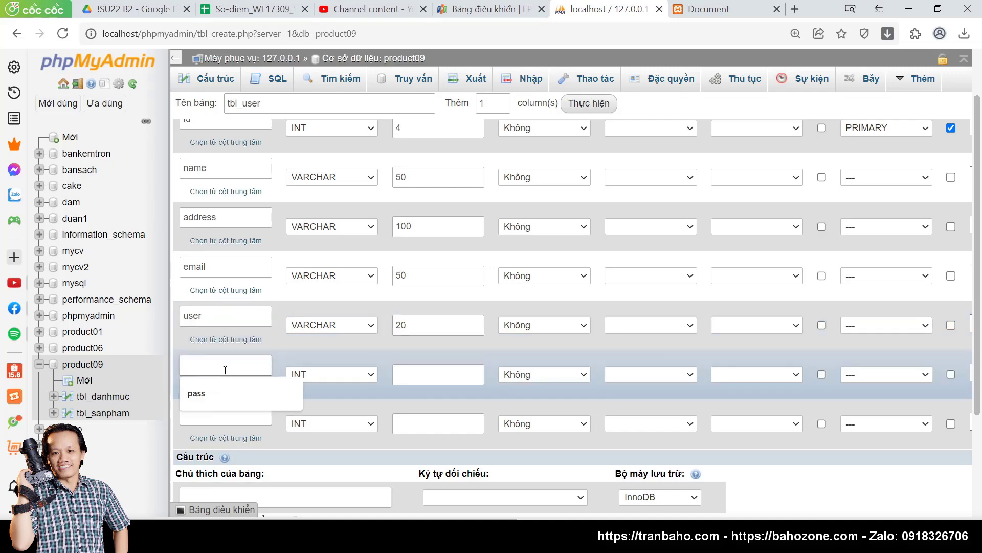
{"action": "type", "text": "pass"}
{"action": "left_click", "coordinate": [211, 394]}
{"action": "left_click", "coordinate": [338, 376]}
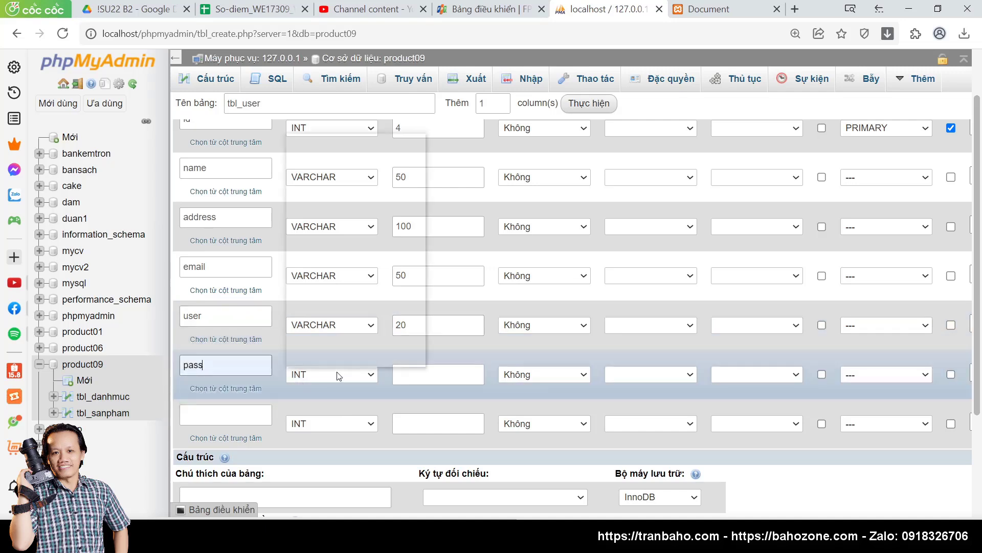
{"action": "scroll", "coordinate": [336, 218], "scroll_direction": "down", "scroll_amount": 1}
{"action": "scroll", "coordinate": [336, 262], "scroll_direction": "up", "scroll_amount": 1}
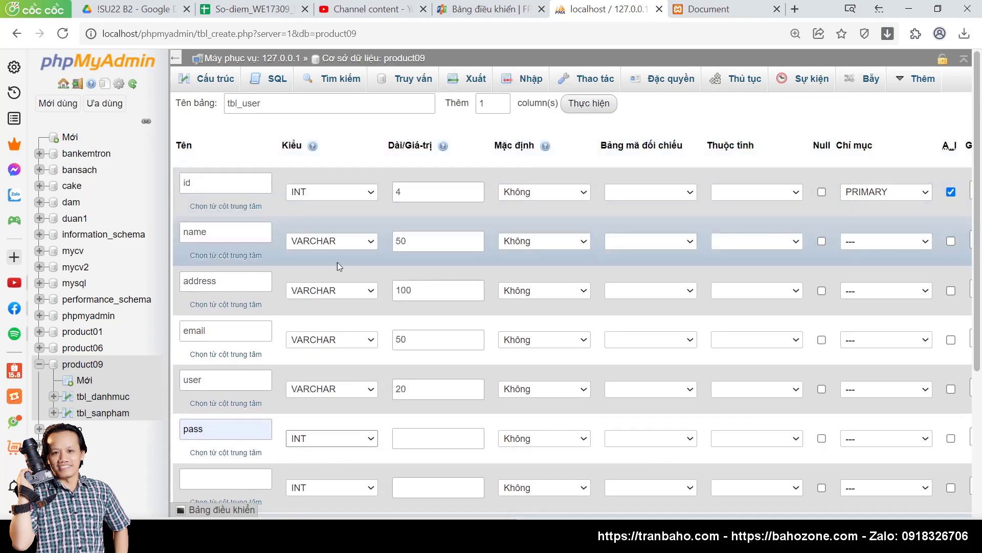
{"action": "scroll", "coordinate": [336, 262], "scroll_direction": "down", "scroll_amount": 4}
{"action": "left_click", "coordinate": [340, 234]}
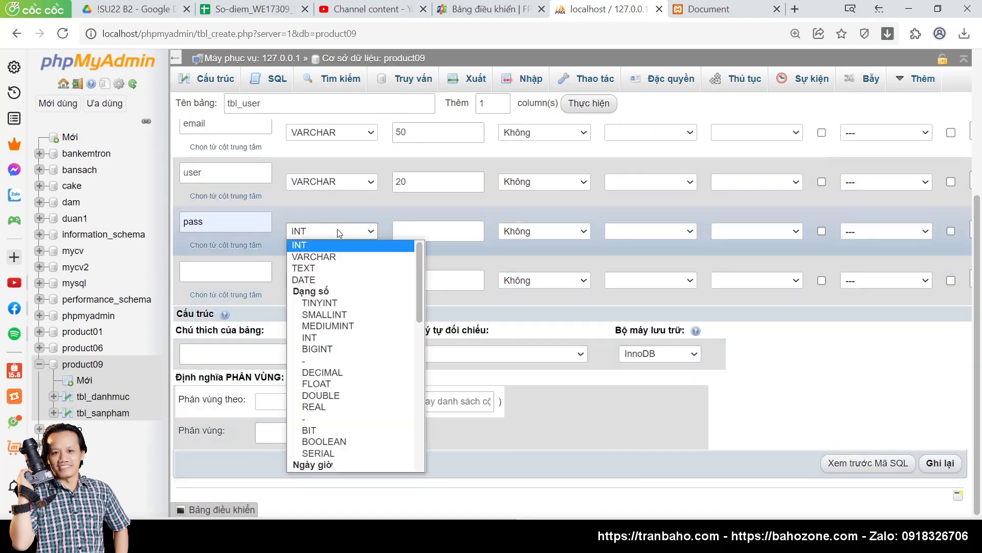
{"action": "left_click", "coordinate": [324, 256]}
{"action": "left_click", "coordinate": [426, 233]}
{"action": "type", "text": "2"}
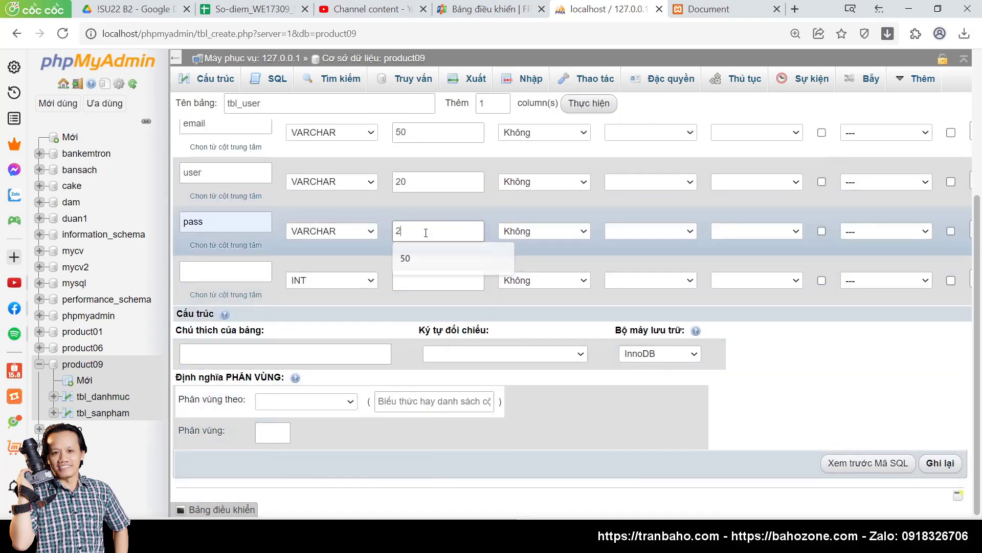
{"action": "type", "text": "0"}
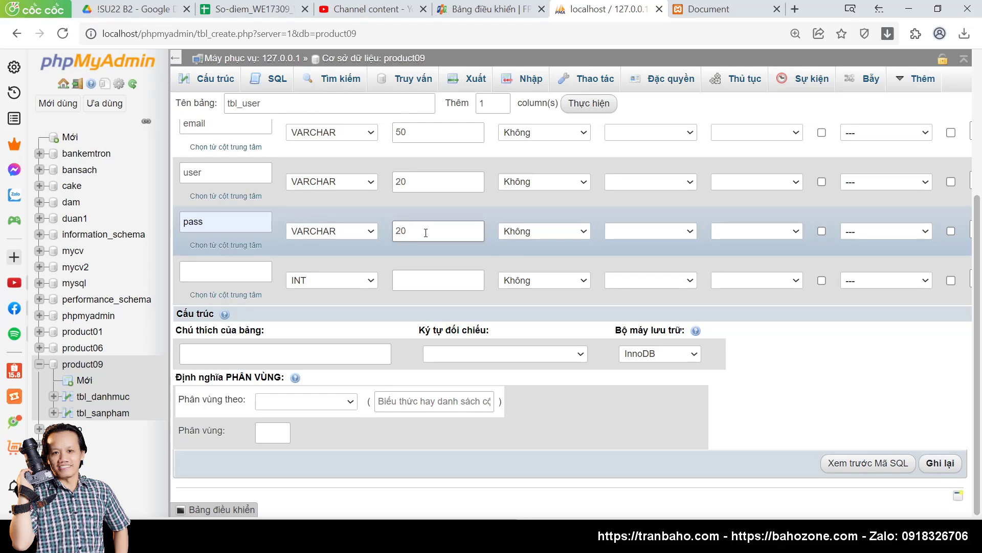
{"action": "left_click", "coordinate": [227, 274]}
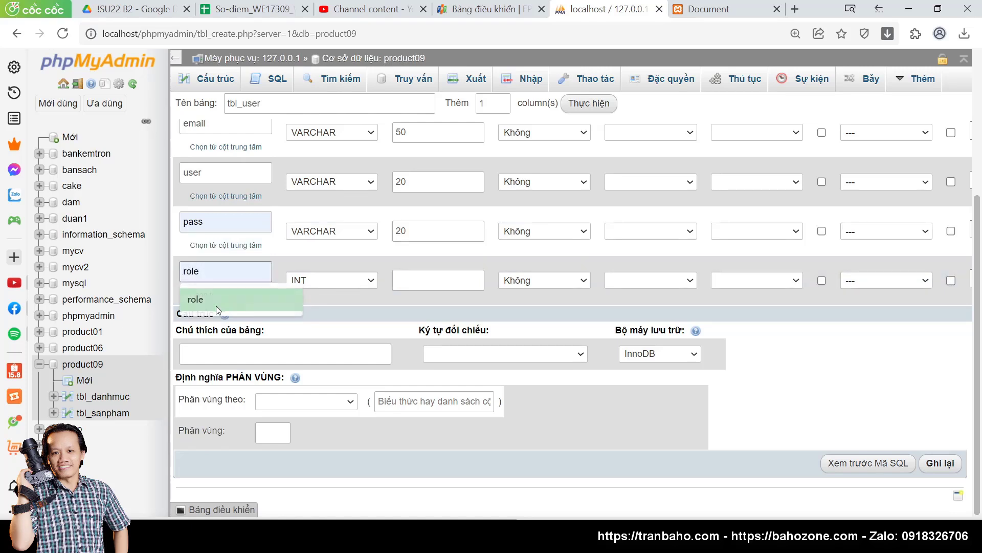
{"action": "left_click", "coordinate": [216, 303]}
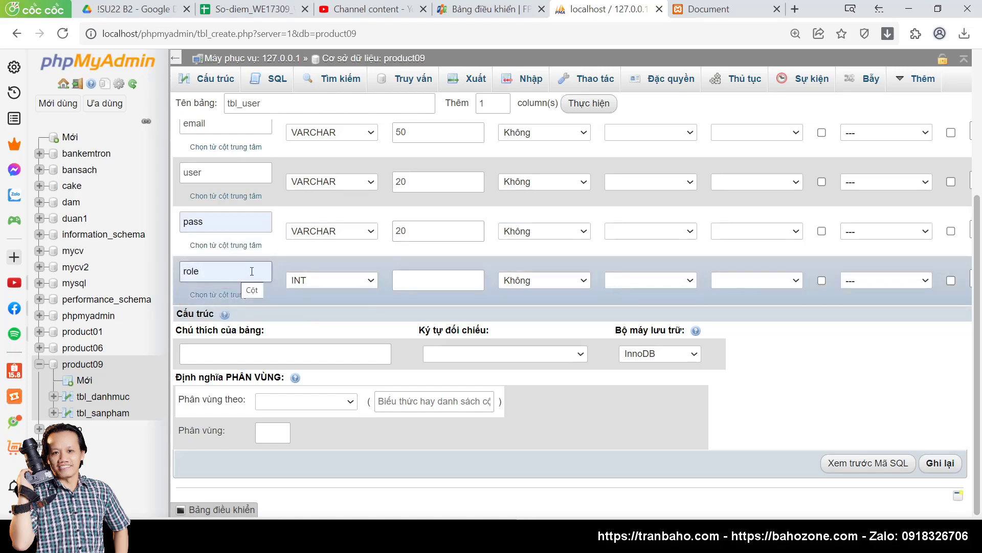
Step: Set role to TINYINT with length 1 and a defined default of 0
{"action": "left_click", "coordinate": [339, 281]}
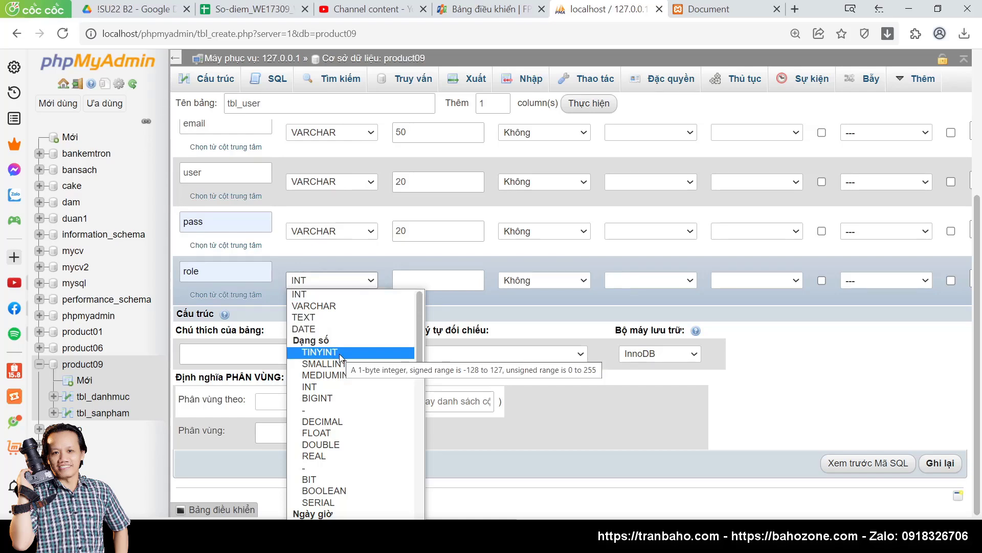
{"action": "left_click", "coordinate": [339, 353]}
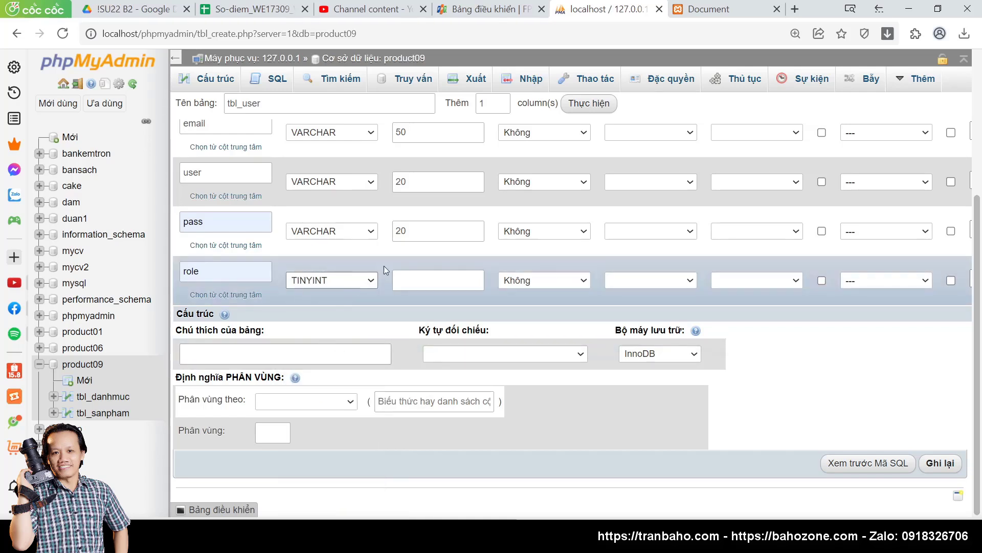
{"action": "left_click", "coordinate": [409, 276]}
{"action": "left_click", "coordinate": [408, 283]}
{"action": "type", "text": "1"}
{"action": "left_click", "coordinate": [404, 283]}
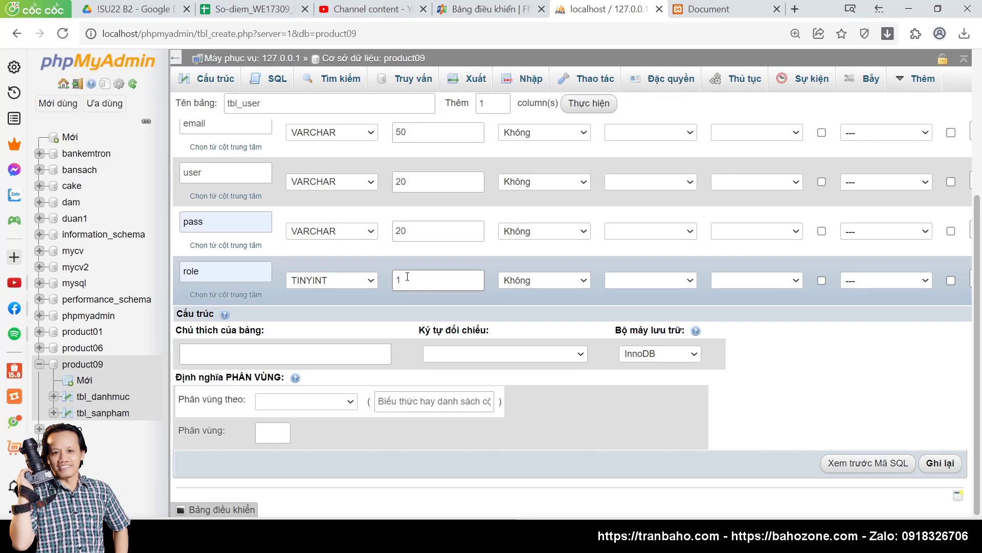
{"action": "left_click", "coordinate": [558, 283]}
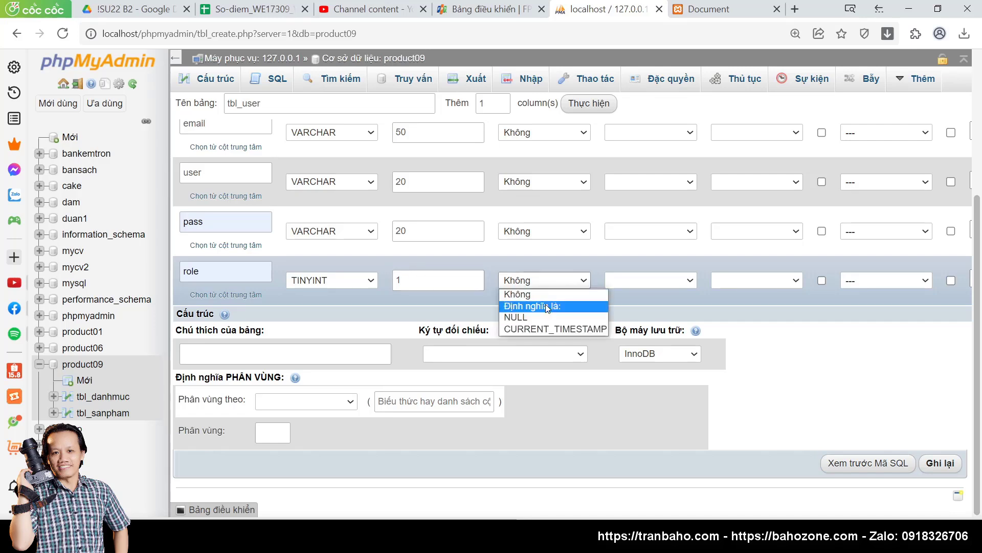
{"action": "left_click", "coordinate": [547, 306]}
{"action": "type", "text": "0"}
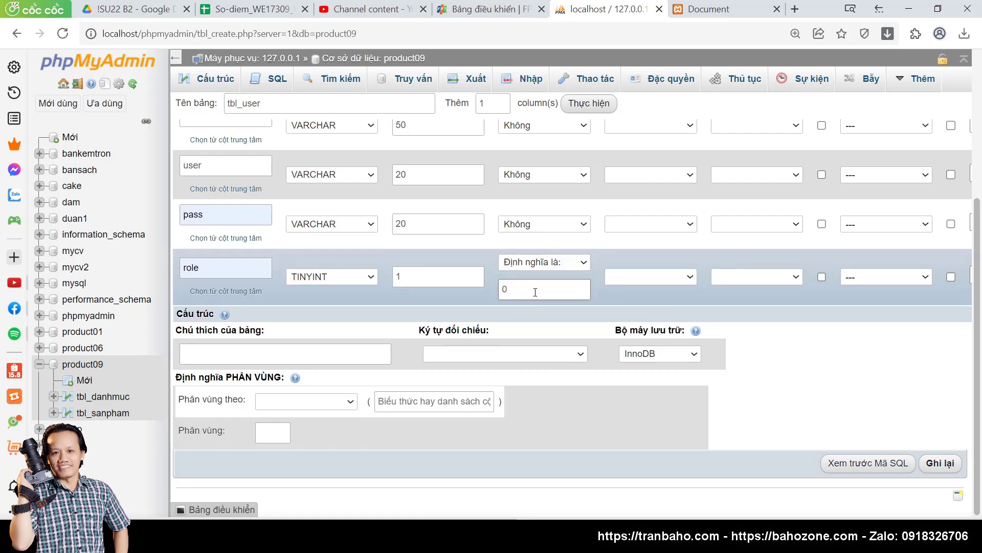
{"action": "left_click", "coordinate": [640, 256]}
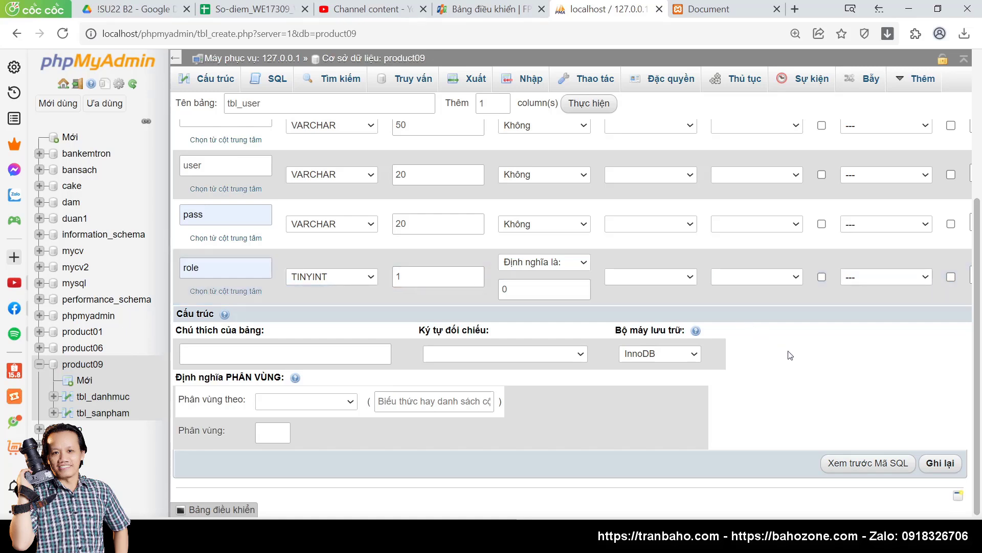
{"action": "scroll", "coordinate": [790, 355], "scroll_direction": "up", "scroll_amount": 3}
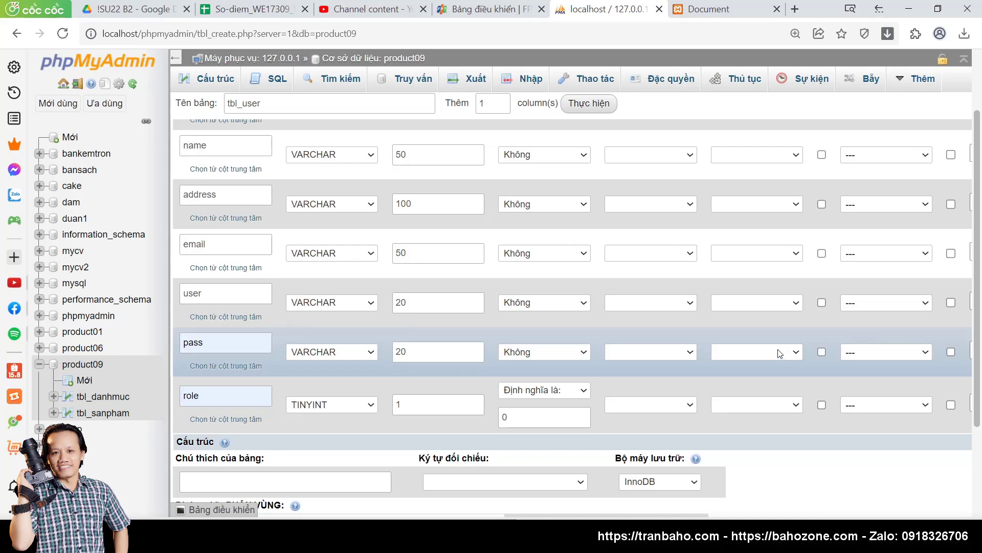
{"action": "left_click", "coordinate": [200, 243]}
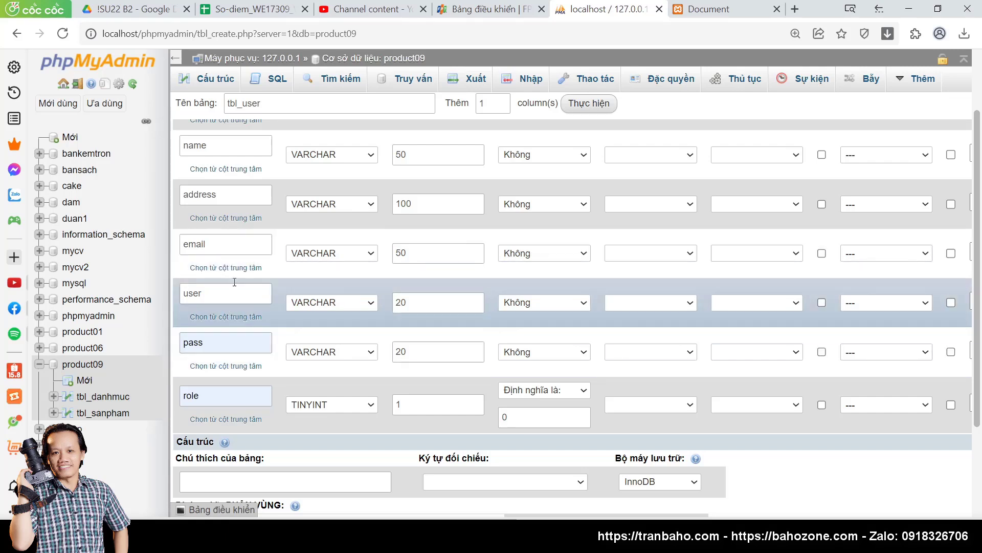
{"action": "scroll", "coordinate": [234, 261], "scroll_direction": "up", "scroll_amount": 2}
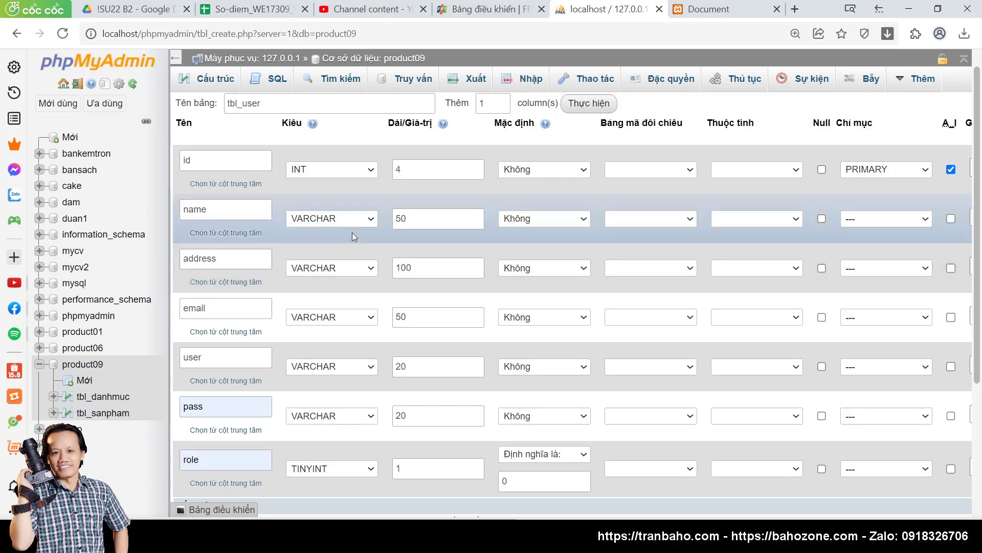
Step: Set the default of the name, address and email columns to NULL
{"action": "left_click", "coordinate": [543, 224]}
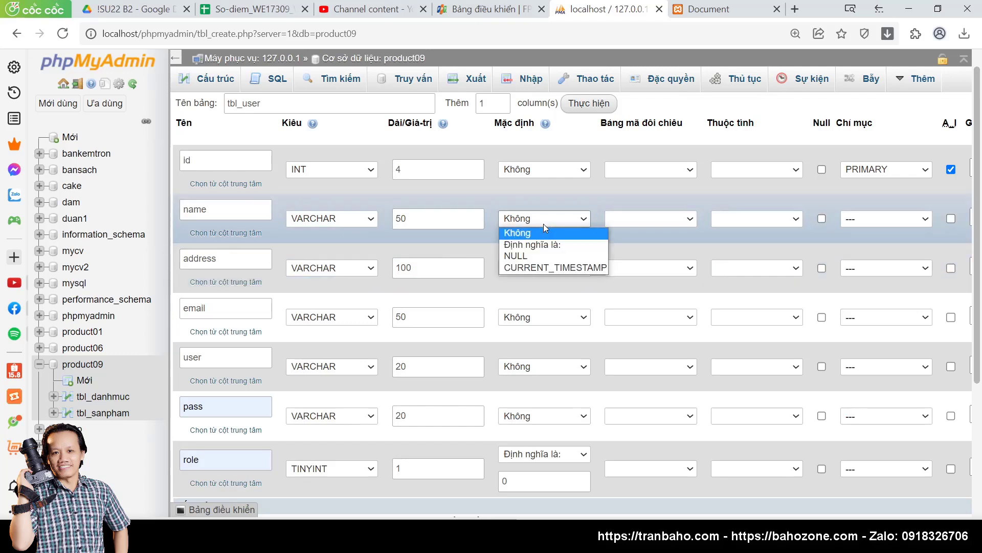
{"action": "left_click", "coordinate": [527, 256]}
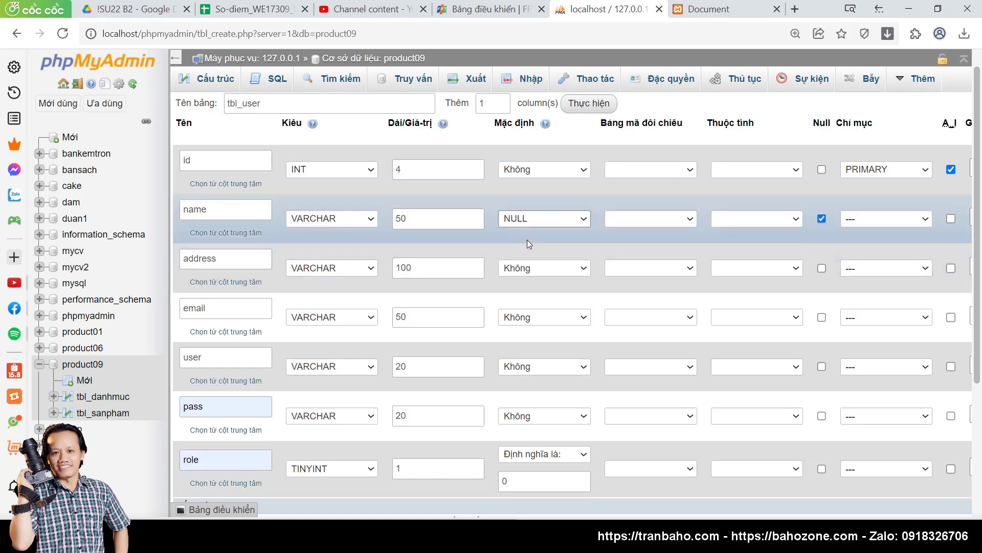
{"action": "left_click", "coordinate": [438, 219]}
{"action": "left_click", "coordinate": [545, 269]}
{"action": "left_click", "coordinate": [524, 305]}
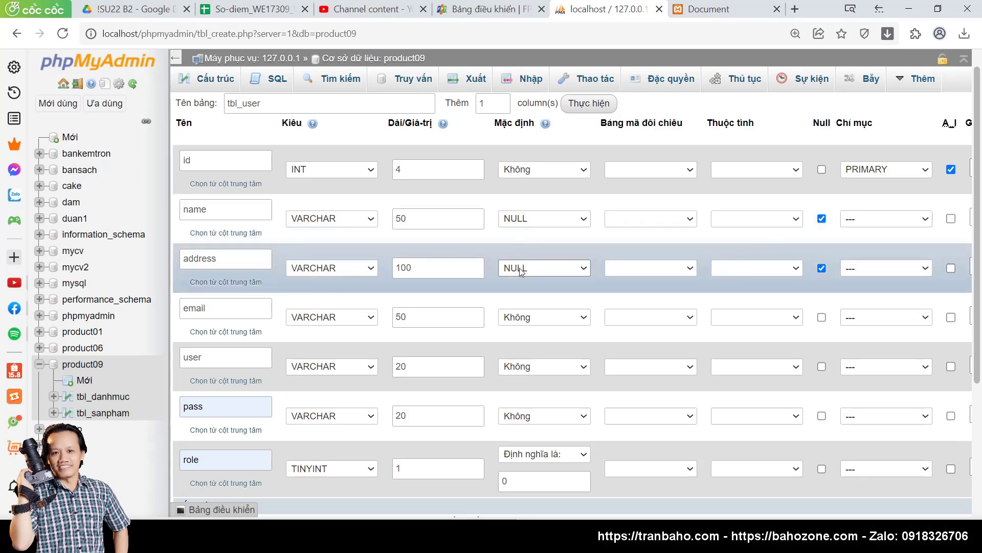
{"action": "scroll", "coordinate": [520, 268], "scroll_direction": "down", "scroll_amount": 1}
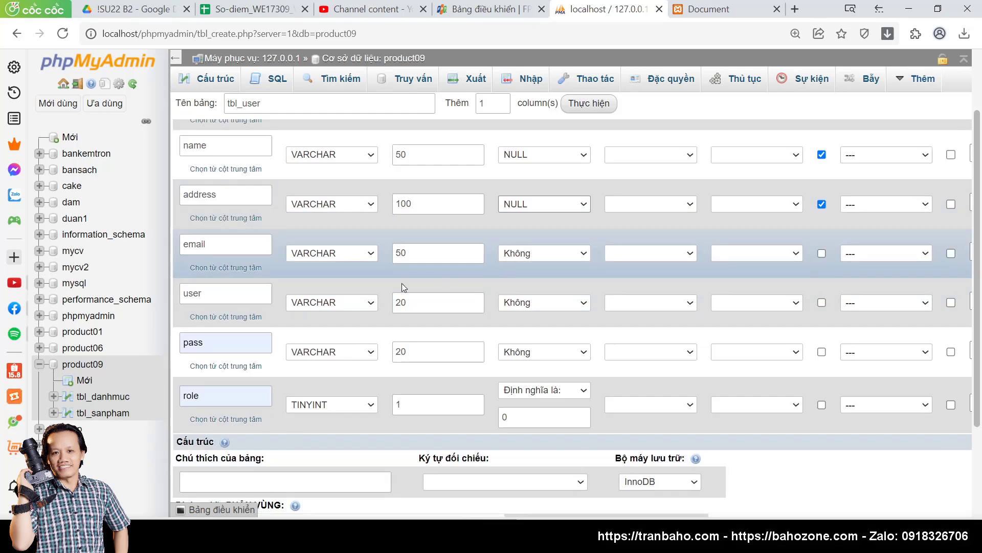
{"action": "left_click", "coordinate": [539, 257]}
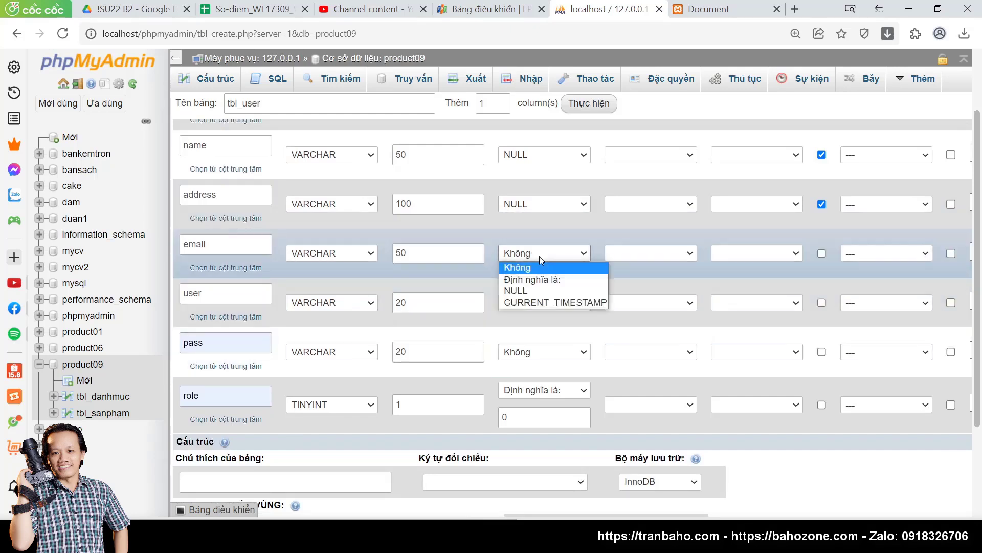
{"action": "left_click", "coordinate": [538, 291]}
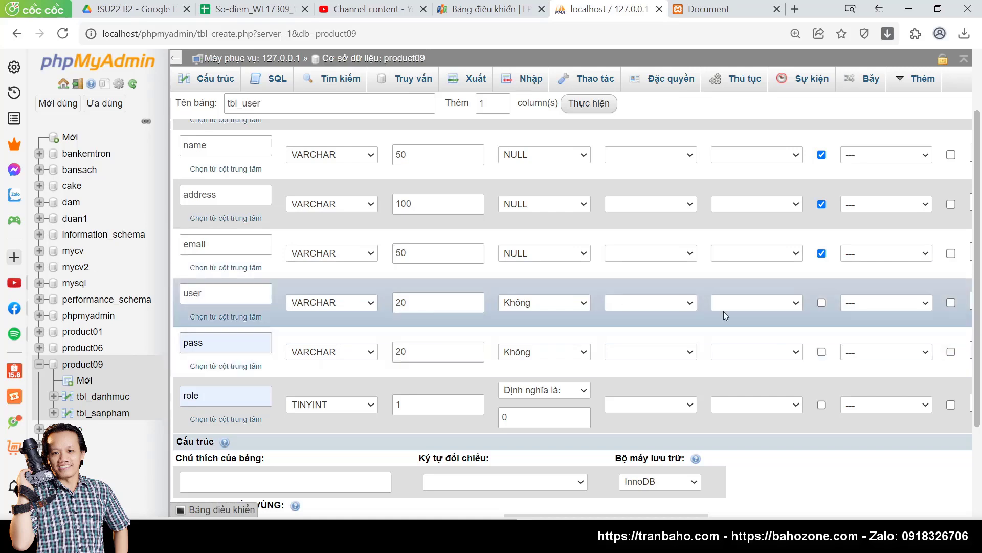
{"action": "scroll", "coordinate": [761, 434], "scroll_direction": "down", "scroll_amount": 1}
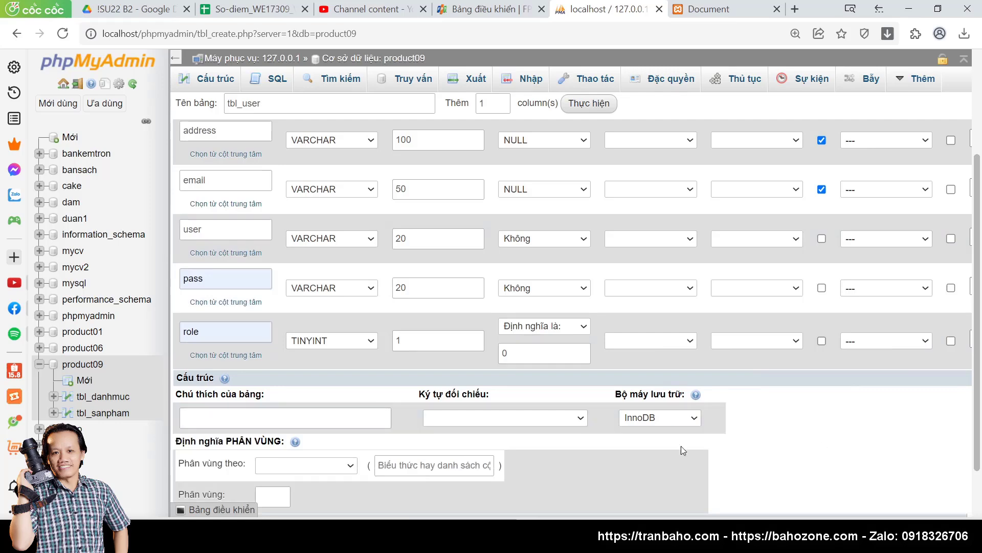
{"action": "scroll", "coordinate": [681, 448], "scroll_direction": "down", "scroll_amount": 1}
Step: Save tbl_user with Ghi lại and open its Chèn insert form
{"action": "left_click", "coordinate": [940, 463]}
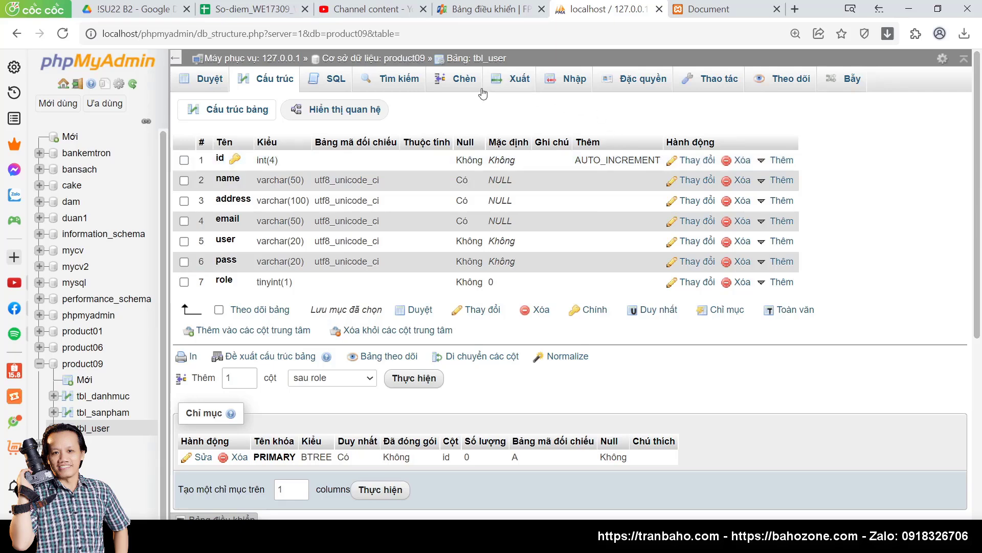
{"action": "left_click", "coordinate": [464, 85]}
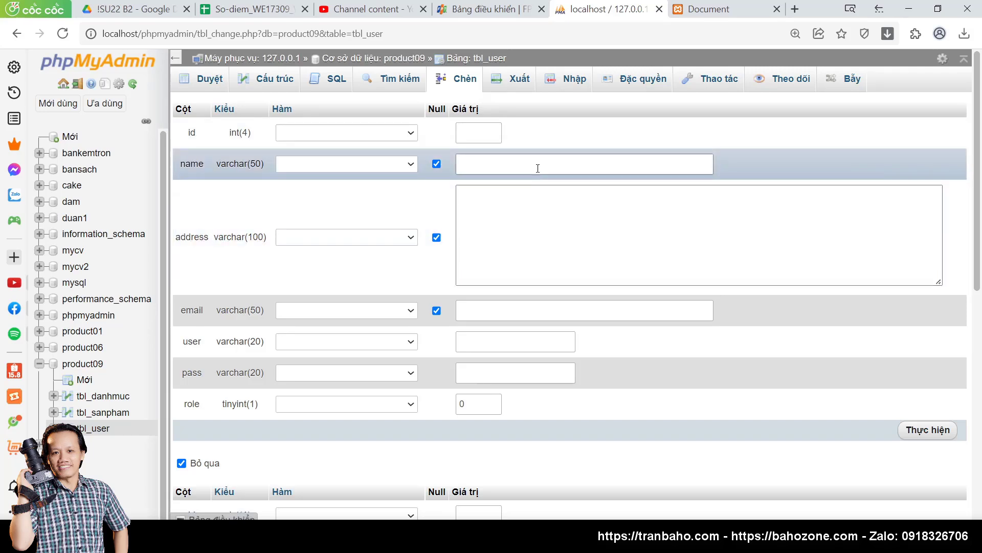
Step: Fill the insert form with user admin, pass 123 and role 1, and submit it
{"action": "scroll", "coordinate": [518, 167], "scroll_direction": "down", "scroll_amount": 2}
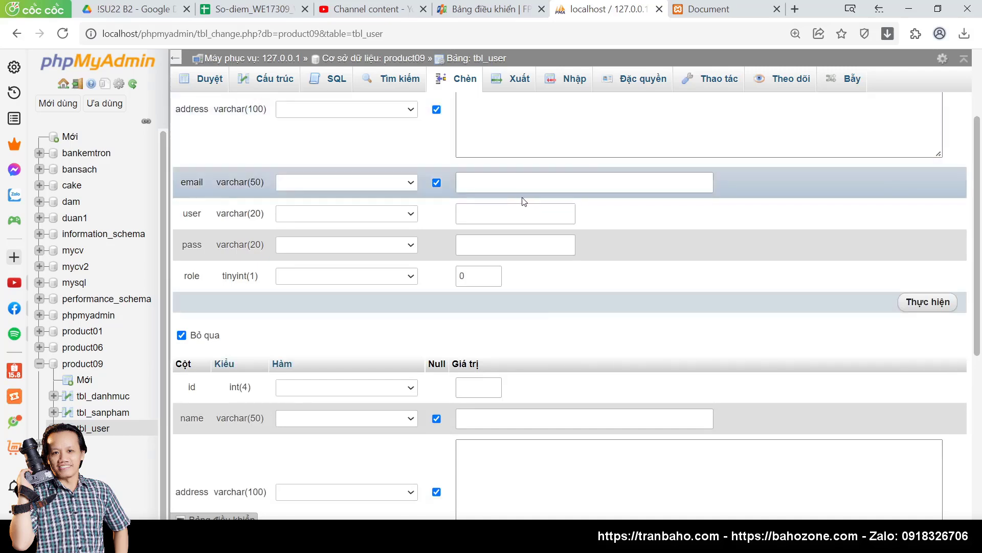
{"action": "left_click", "coordinate": [493, 210]}
{"action": "left_click", "coordinate": [499, 241]}
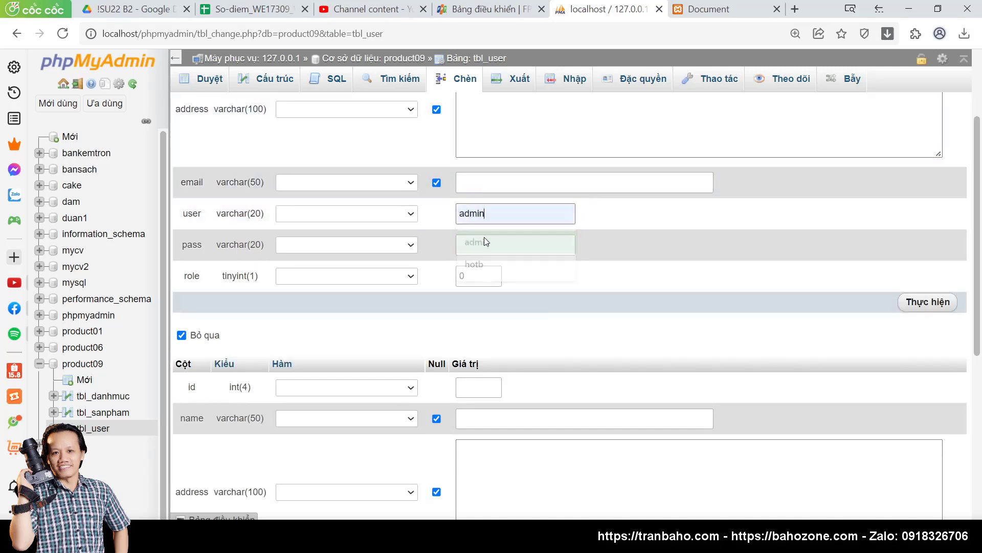
{"action": "left_click", "coordinate": [488, 250]}
{"action": "type", "text": "123"}
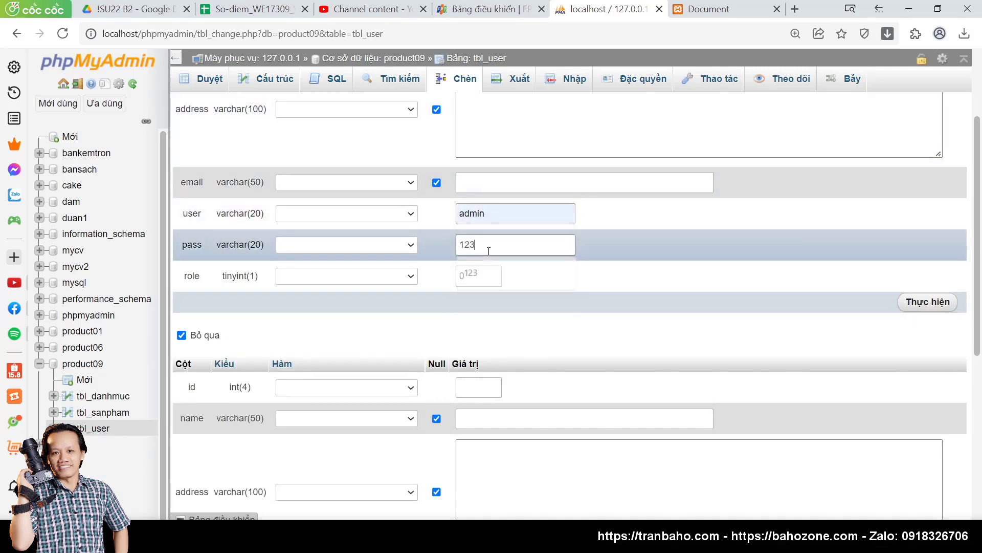
{"action": "double_click", "coordinate": [478, 275]}
{"action": "type", "text": "1"}
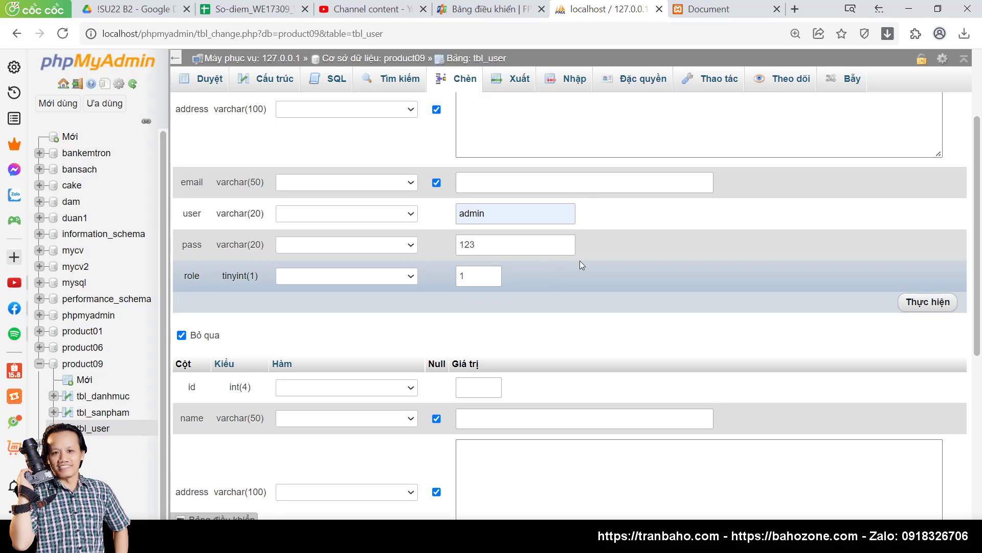
{"action": "left_click", "coordinate": [930, 301]}
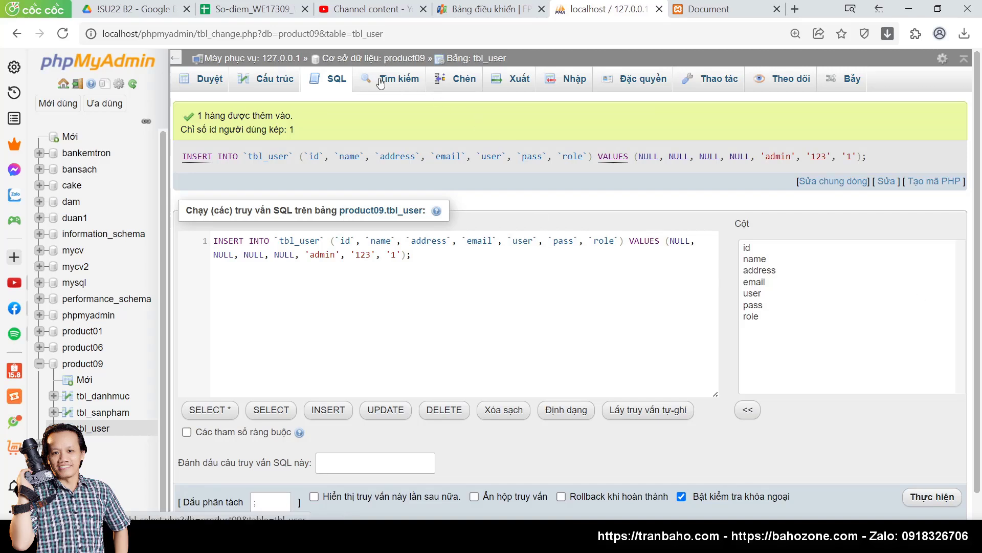
{"action": "left_click", "coordinate": [458, 81]}
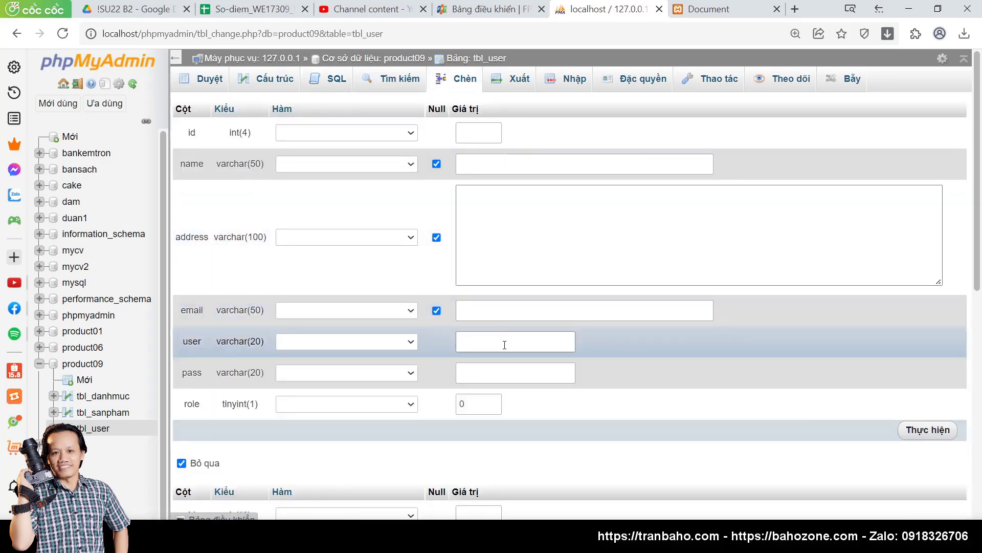
{"action": "left_click", "coordinate": [503, 342]}
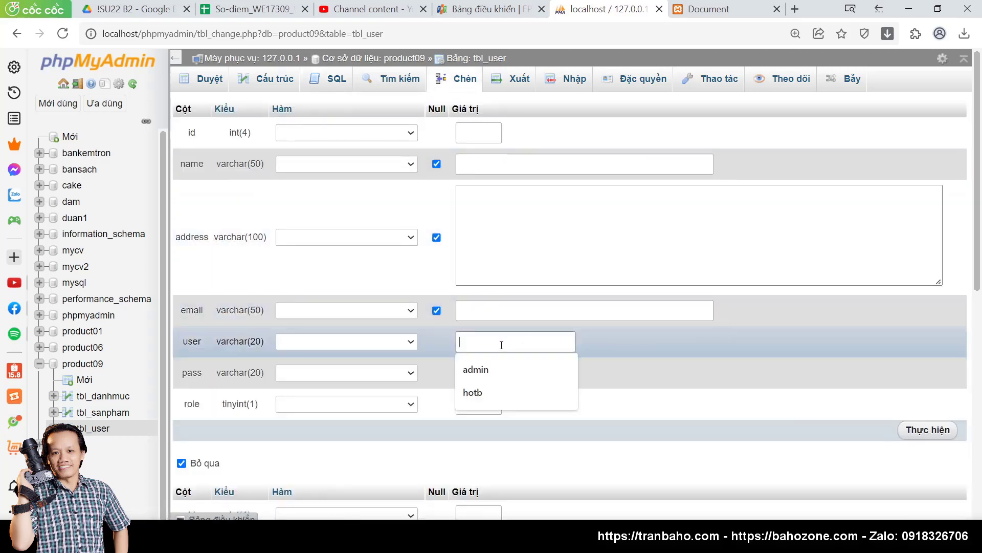
{"action": "left_click", "coordinate": [482, 391]}
{"action": "left_click", "coordinate": [486, 388]}
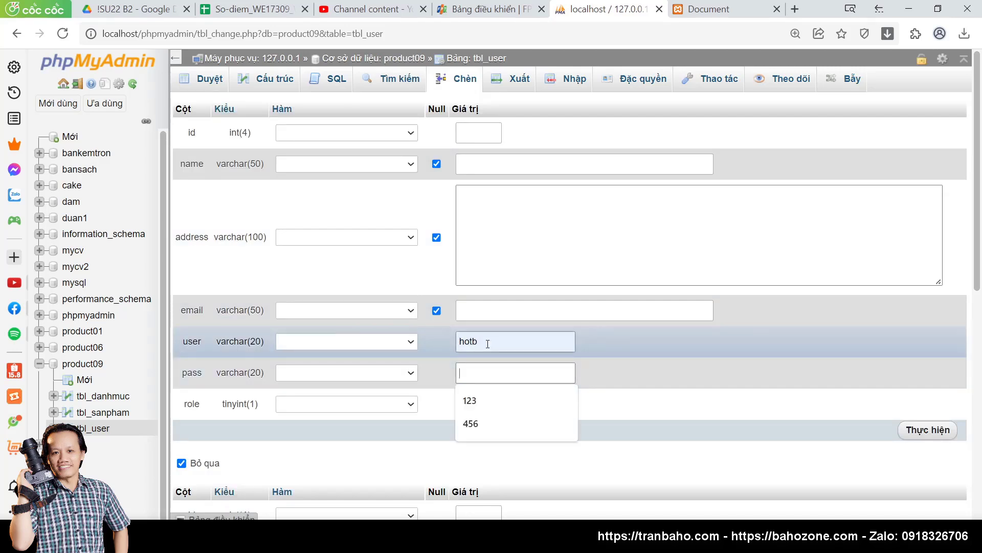
{"action": "type", "text": "456"}
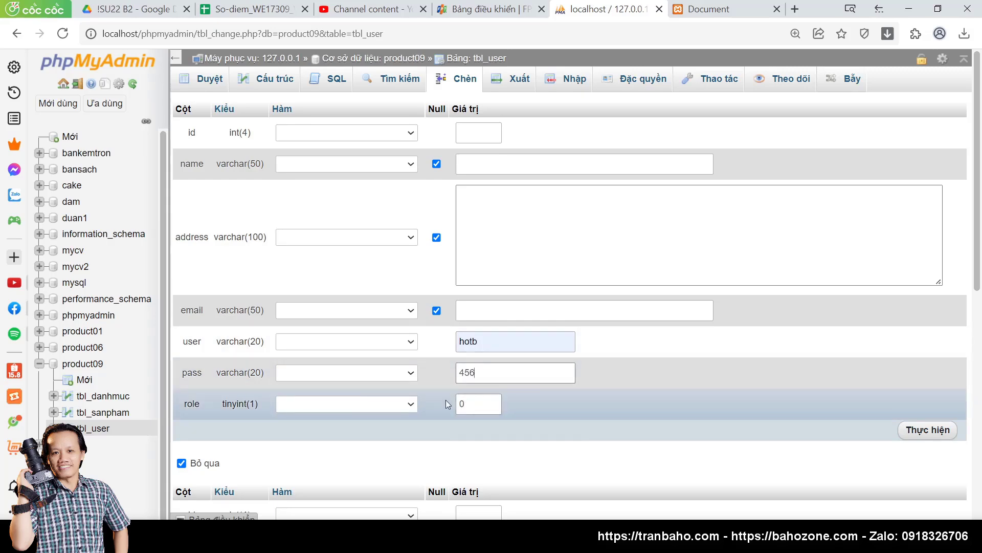
{"action": "left_click", "coordinate": [588, 403]}
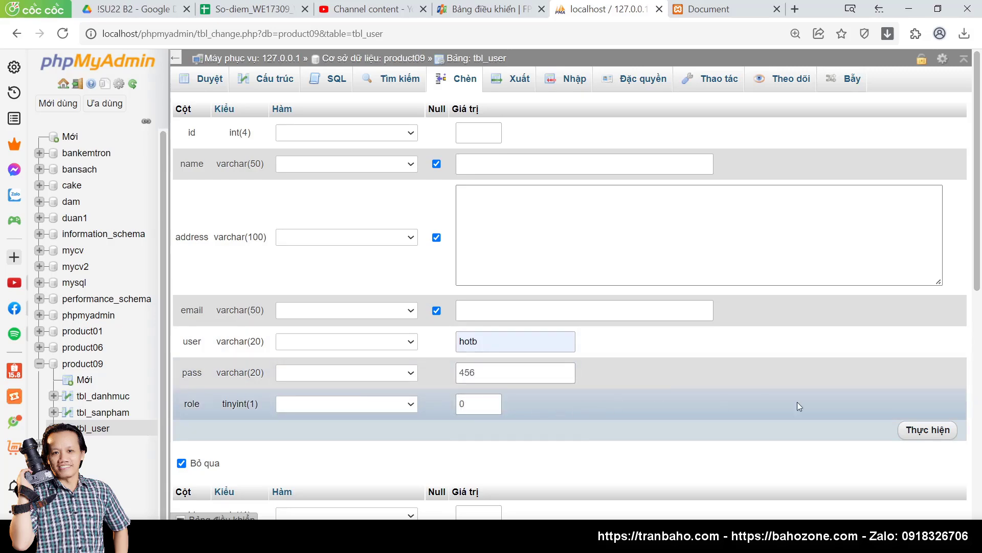
{"action": "left_click", "coordinate": [928, 429]}
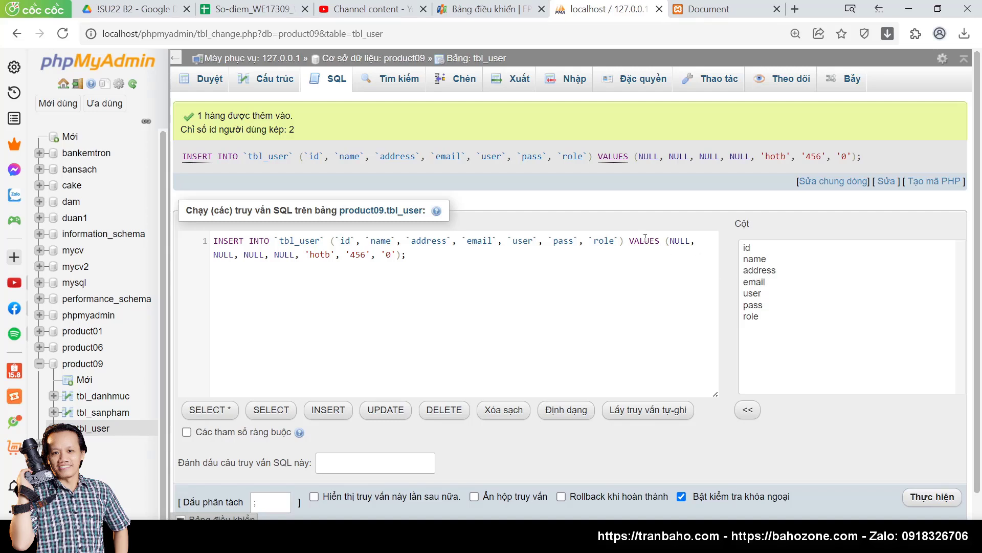
Step: Browse the tbl_user rows to confirm the admin and hotb users, then return to the admin website
{"action": "left_click", "coordinate": [211, 82]}
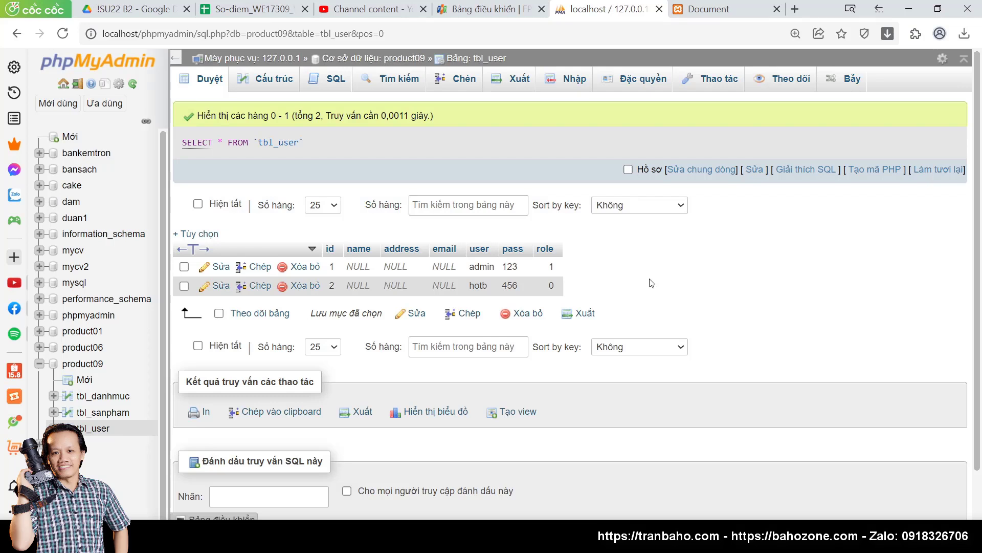
{"action": "scroll", "coordinate": [651, 283], "scroll_direction": "down", "scroll_amount": 1}
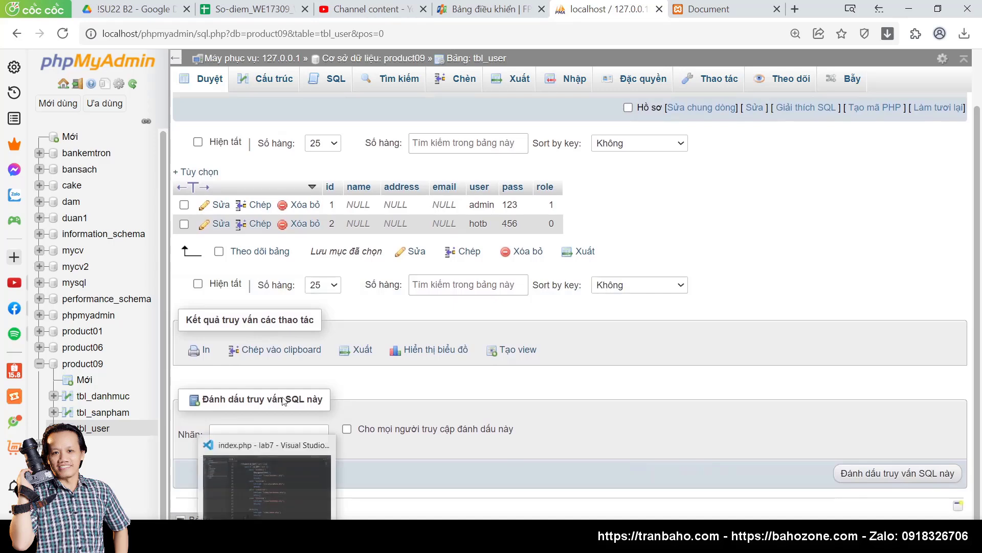
{"action": "left_click", "coordinate": [704, 10]}
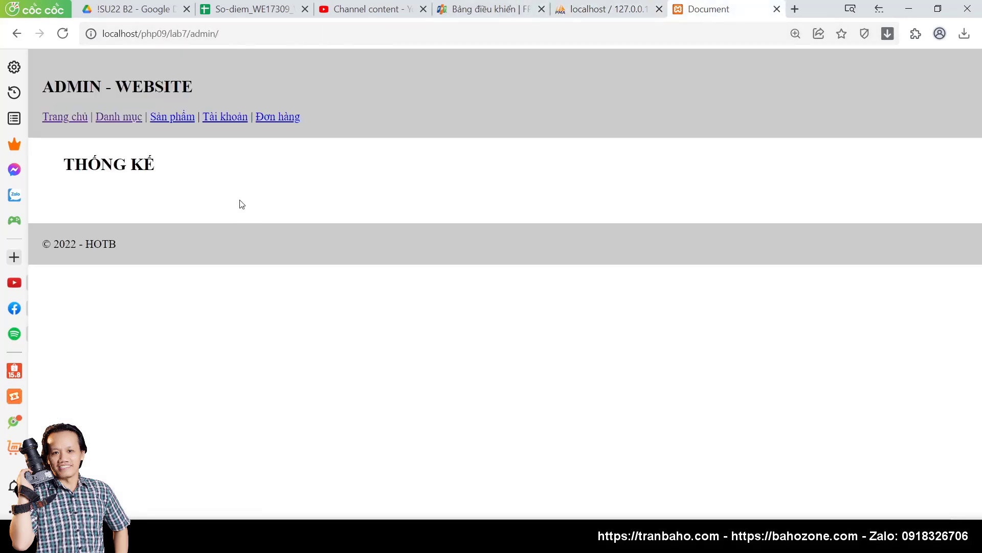
Step: Reload the lab7 ADMIN - WEBSITE home page, recheck the tbl_user rows, and bring up the window switcher
{"action": "left_click", "coordinate": [64, 121]}
{"action": "left_click_drag", "start_coordinate": [210, 34], "coordinate": [87, 37]}
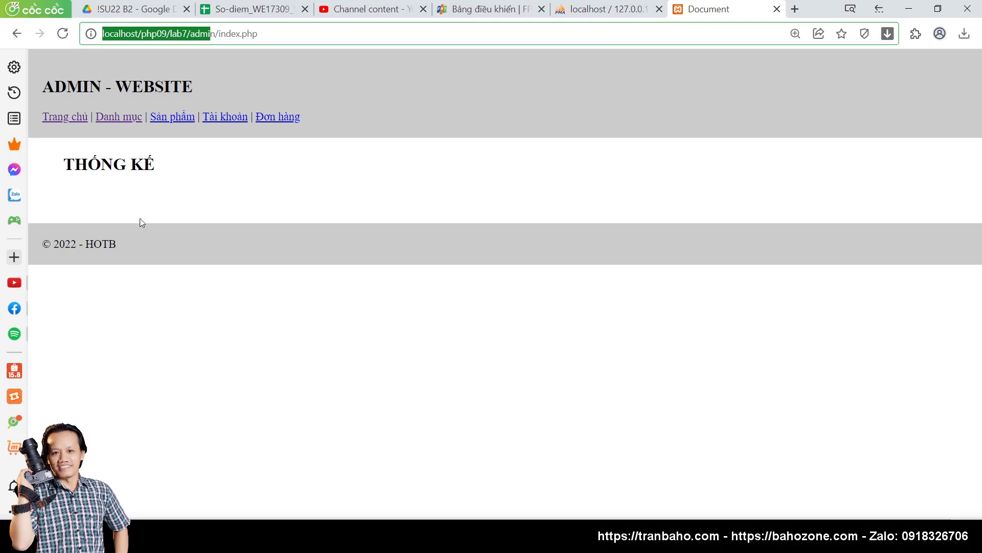
{"action": "left_click", "coordinate": [607, 9]}
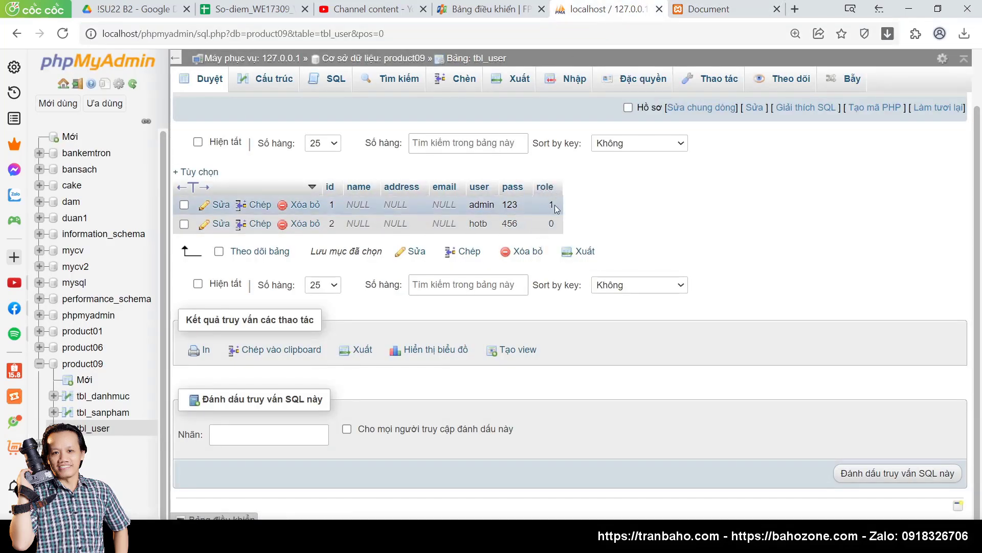
{"action": "left_click", "coordinate": [686, 12]}
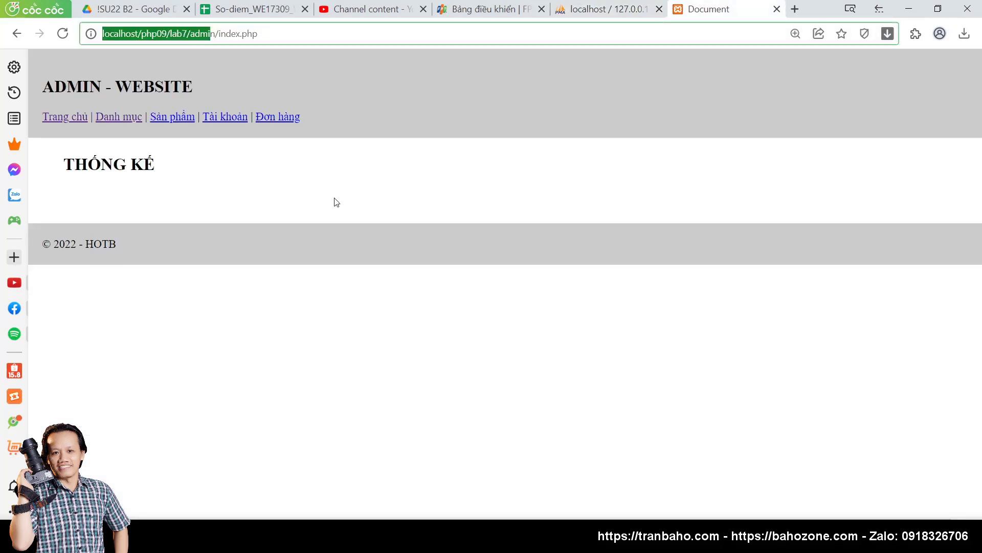
{"action": "key", "text": "alt+Tab"}
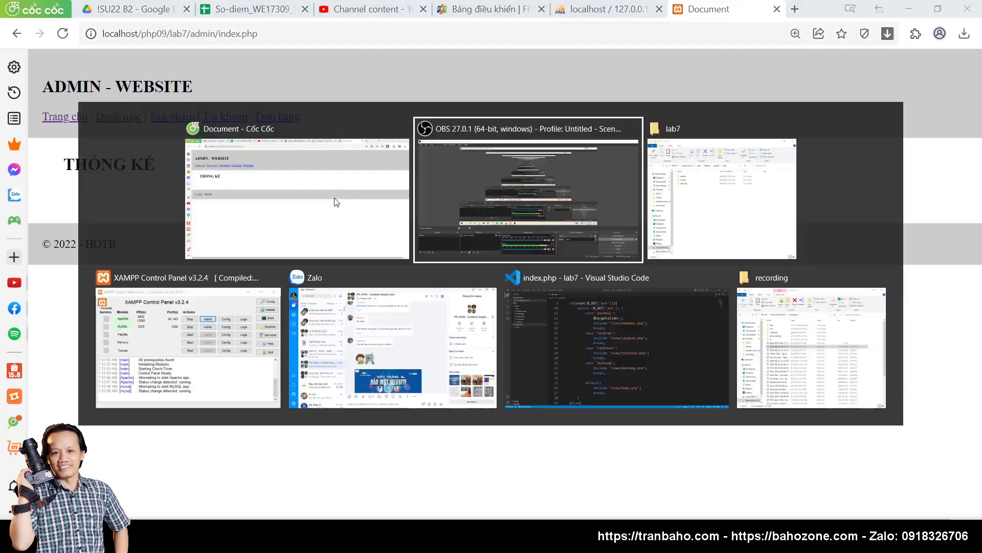
Step: Switch to lab7's admin index.php in Visual Studio Code and collapse the view folder
{"action": "key", "text": "alt+Tab"}
{"action": "key", "text": "alt+Tab"}
{"action": "key", "text": "alt+Tab"}
{"action": "key", "text": "alt+Tab"}
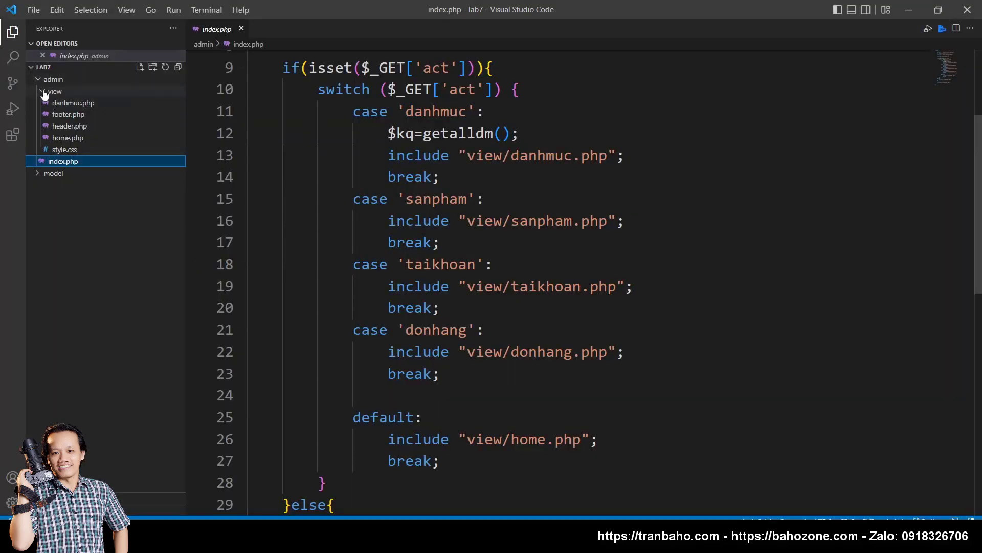
{"action": "left_click", "coordinate": [51, 91]}
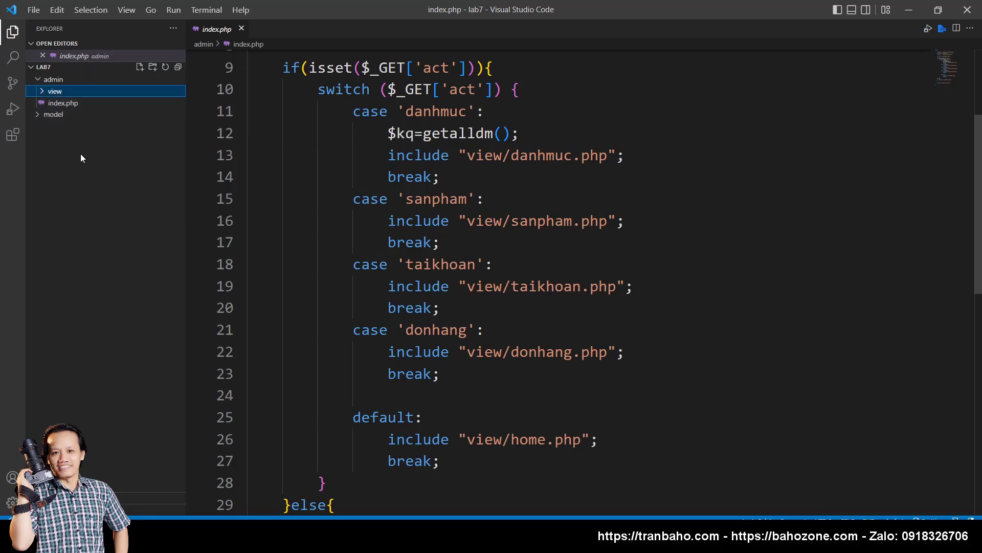